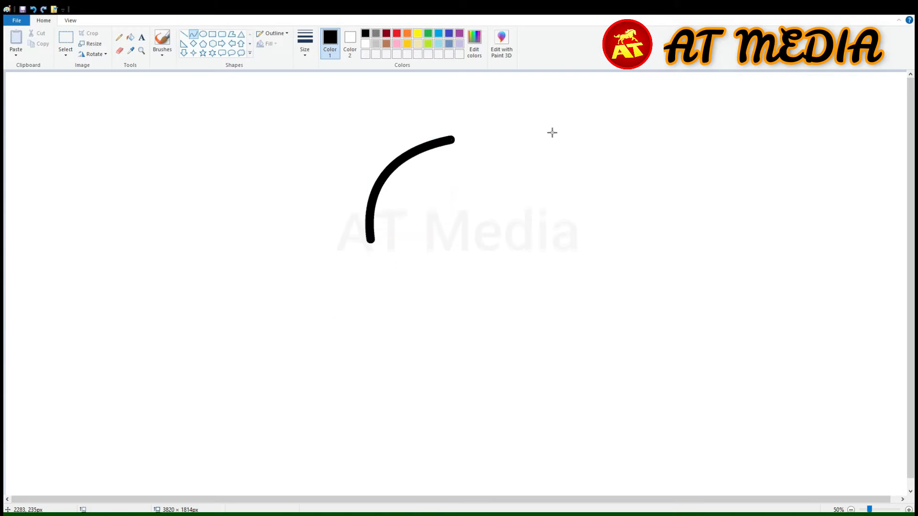
Draw a thick black curve from the arc's upper end, bending over and down to form the outline's right side
{"action": "left_click_drag", "start_coordinate": [449, 139], "coordinate": [575, 244]}
{"action": "left_click_drag", "start_coordinate": [512, 191], "coordinate": [580, 149]}
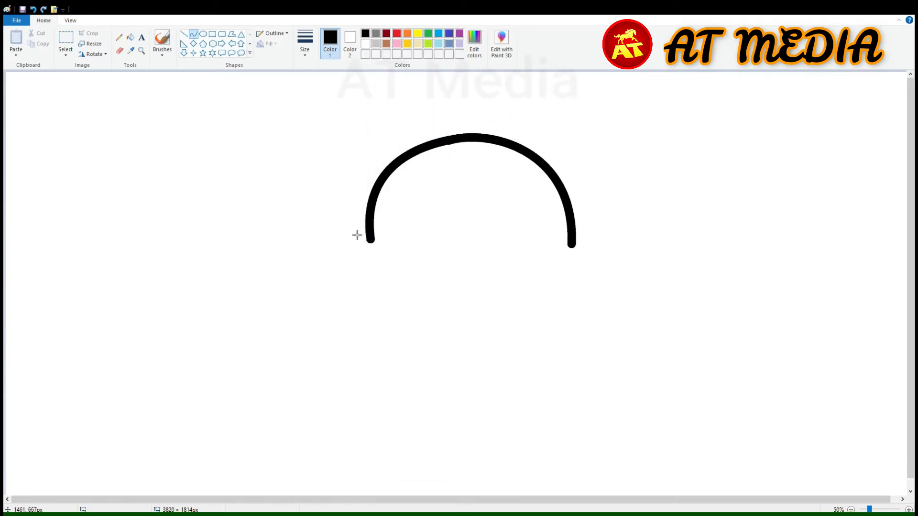
Cut through the arc near both lower ends with the eraser and fill the cut-off ends with white
{"action": "left_click", "coordinate": [119, 50]}
{"action": "left_click_drag", "start_coordinate": [366, 214], "coordinate": [374, 222]}
{"action": "left_click", "coordinate": [130, 37]}
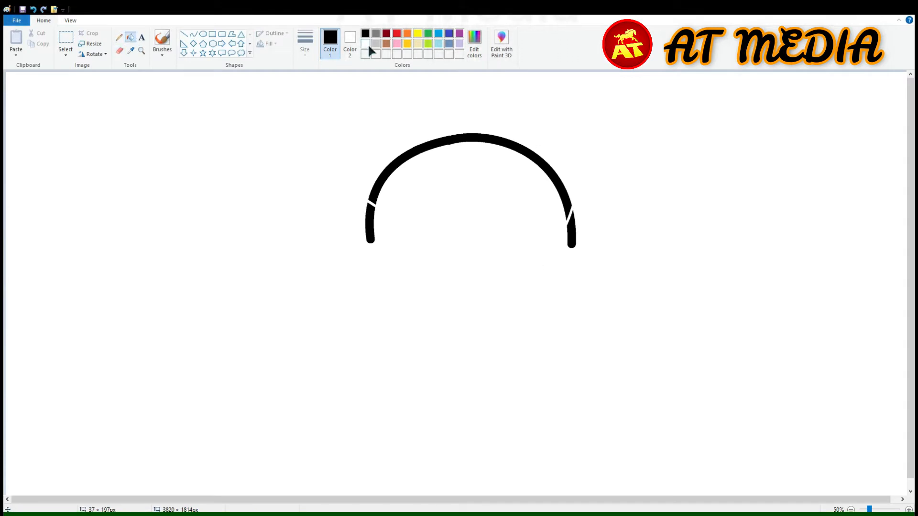
{"action": "left_click", "coordinate": [365, 43]}
{"action": "left_click", "coordinate": [371, 224]}
{"action": "left_click", "coordinate": [572, 234]}
{"action": "left_click", "coordinate": [365, 33]}
{"action": "left_click", "coordinate": [193, 34]}
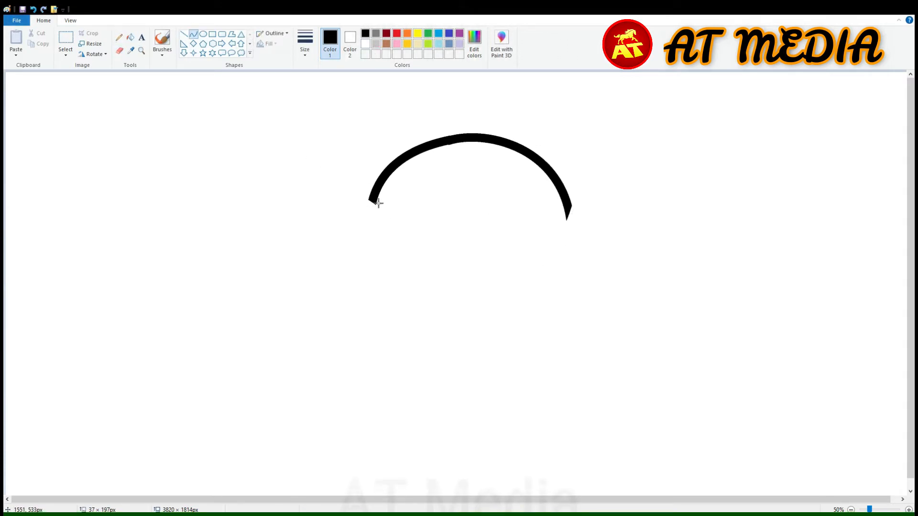
{"action": "mouse_move", "coordinate": [373, 201]}
{"action": "left_mouse_down"}
{"action": "mouse_move", "coordinate": [355, 336]}
{"action": "mouse_move", "coordinate": [372, 382]}
{"action": "left_mouse_up"}
{"action": "mouse_move", "coordinate": [375, 265]}
{"action": "left_mouse_down"}
{"action": "mouse_move", "coordinate": [361, 260]}
{"action": "mouse_move", "coordinate": [345, 315]}
{"action": "mouse_move", "coordinate": [344, 360]}
{"action": "mouse_move", "coordinate": [347, 348]}
{"action": "mouse_move", "coordinate": [371, 340]}
{"action": "mouse_move", "coordinate": [354, 321]}
{"action": "left_mouse_up"}
{"action": "key", "text": "ctrl+z"}
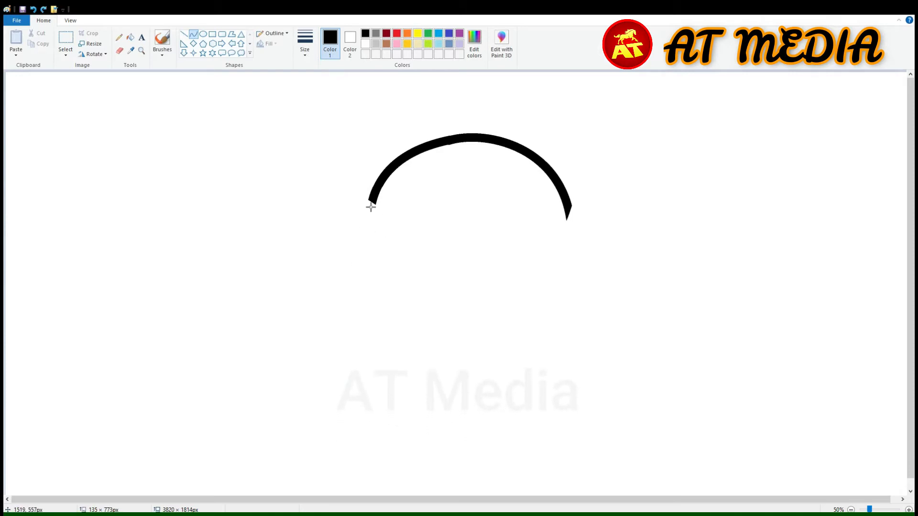
Trim the arc's left end back further by erasing a cut and filling the severed piece with white
{"action": "left_click", "coordinate": [119, 51]}
{"action": "mouse_move", "coordinate": [372, 175]}
{"action": "left_mouse_down"}
{"action": "mouse_move", "coordinate": [406, 177]}
{"action": "mouse_move", "coordinate": [390, 338]}
{"action": "left_mouse_up"}
{"action": "left_click", "coordinate": [131, 37]}
{"action": "left_click", "coordinate": [365, 44]}
{"action": "left_click", "coordinate": [375, 191]}
Draw a black curve down the outline's left side, nudge it onto the arc's trimmed end and narrow its bulge slightly
{"action": "left_click", "coordinate": [193, 34]}
{"action": "left_click", "coordinate": [365, 33]}
{"action": "mouse_move", "coordinate": [385, 249]}
{"action": "left_mouse_down"}
{"action": "mouse_move", "coordinate": [359, 201]}
{"action": "mouse_move", "coordinate": [351, 313]}
{"action": "left_mouse_up"}
{"action": "key", "text": "Down"}
{"action": "key", "text": "Down"}
{"action": "key", "text": "Down"}
{"action": "key", "text": "Down"}
{"action": "key", "text": "Down"}
{"action": "key", "text": "Down"}
{"action": "key", "text": "Up"}
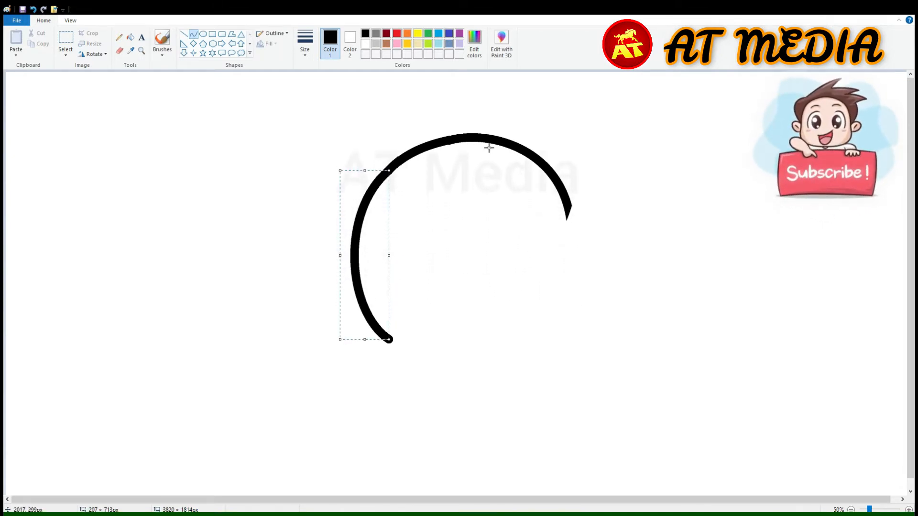
{"action": "left_click_drag", "start_coordinate": [340, 255], "coordinate": [346, 255]}
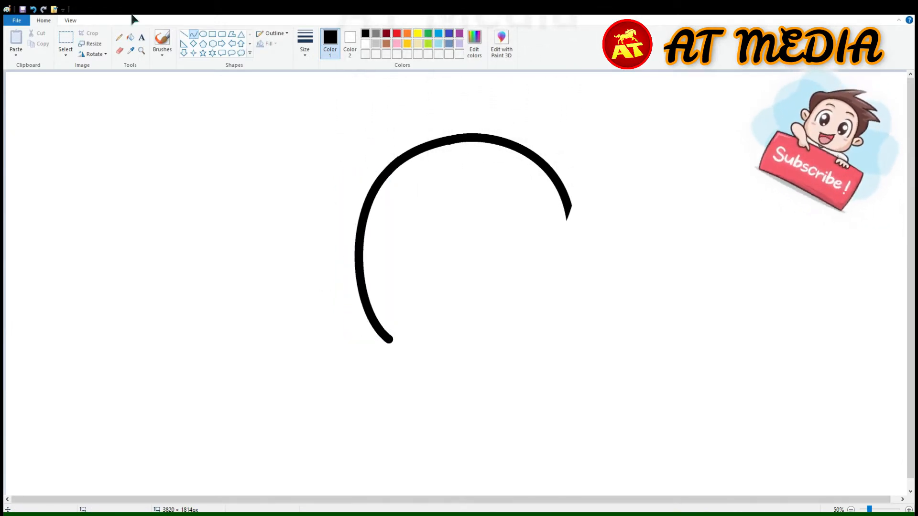
Select and delete the right half of the outline
{"action": "left_click", "coordinate": [65, 39]}
{"action": "left_click_drag", "start_coordinate": [461, 118], "coordinate": [677, 349]}
{"action": "key", "text": "Delete"}
Copy the remaining left half of the outline, paste it and flip the copy horizontally
{"action": "left_click_drag", "start_coordinate": [272, 88], "coordinate": [466, 407]}
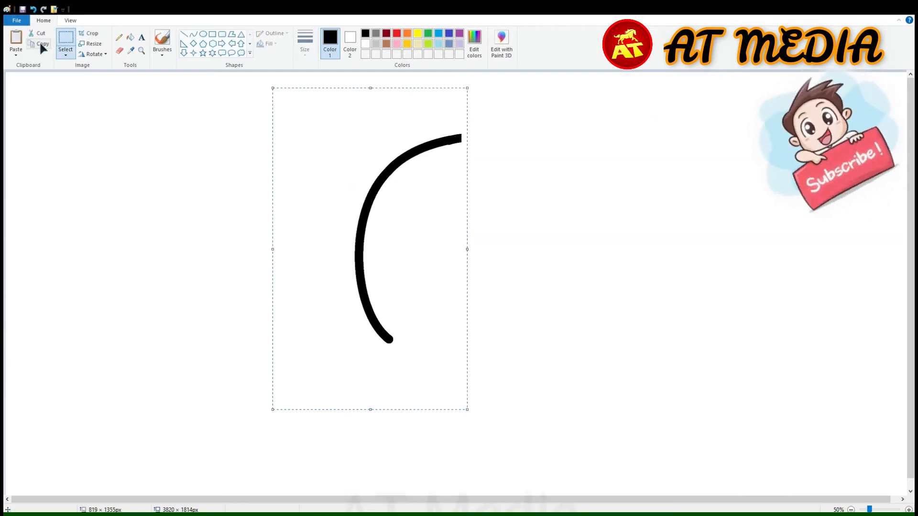
{"action": "left_click", "coordinate": [40, 43]}
{"action": "left_click", "coordinate": [16, 38]}
{"action": "left_click", "coordinate": [94, 54]}
{"action": "left_click", "coordinate": [104, 110]}
Position the flipped copy opposite the original as the outline's right half, leaving a small gap at the top
{"action": "left_click_drag", "start_coordinate": [116, 156], "coordinate": [587, 174]}
{"action": "left_click_drag", "start_coordinate": [530, 187], "coordinate": [509, 185]}
{"action": "key", "text": "Right"}
{"action": "key", "text": "Right"}
{"action": "key", "text": "Right"}
{"action": "key", "text": "Right"}
{"action": "key", "text": "Right"}
{"action": "key", "text": "Right"}
{"action": "key", "text": "Right"}
{"action": "key", "text": "Right"}
{"action": "key", "text": "Right"}
{"action": "key", "text": "Right"}
{"action": "key", "text": "Right"}
{"action": "key", "text": "Right"}
Bridge the outline's top gap with a short straight black line and draw a curve joining the two lower ends
{"action": "left_click", "coordinate": [184, 34]}
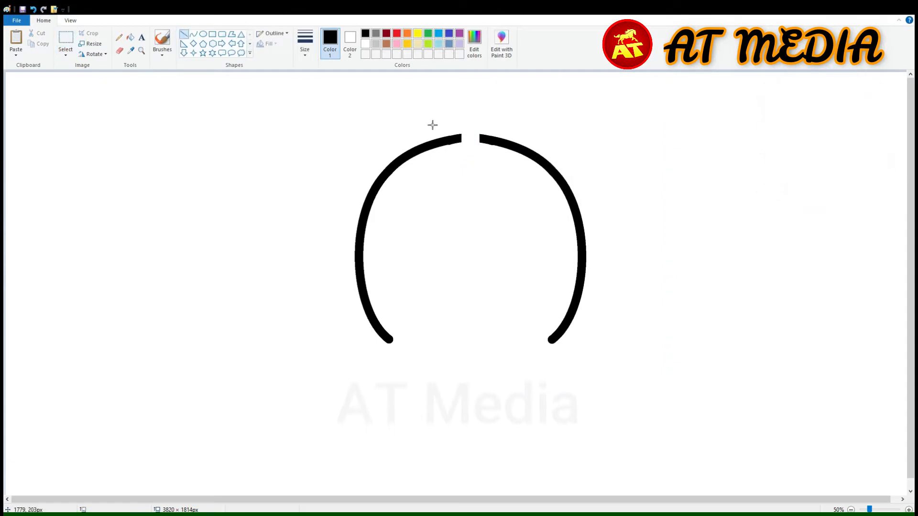
{"action": "left_click_drag", "start_coordinate": [460, 138], "coordinate": [478, 140]}
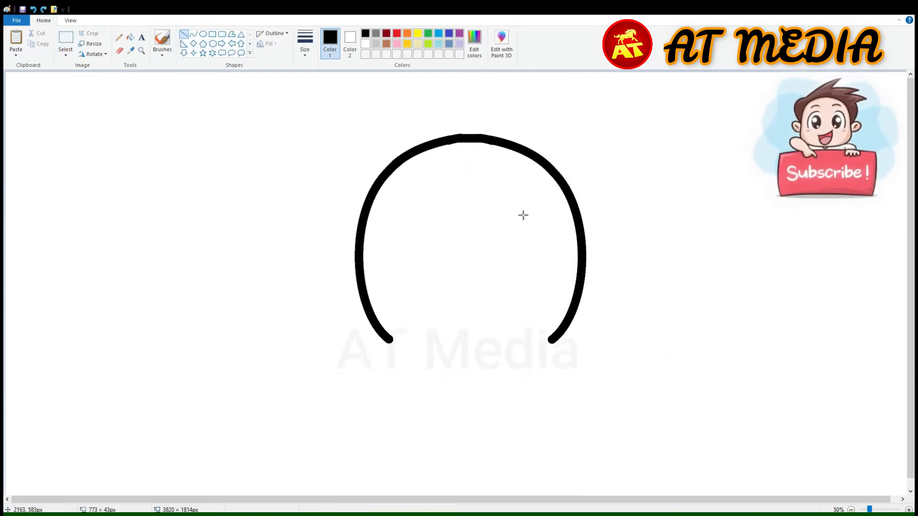
{"action": "left_click", "coordinate": [193, 34]}
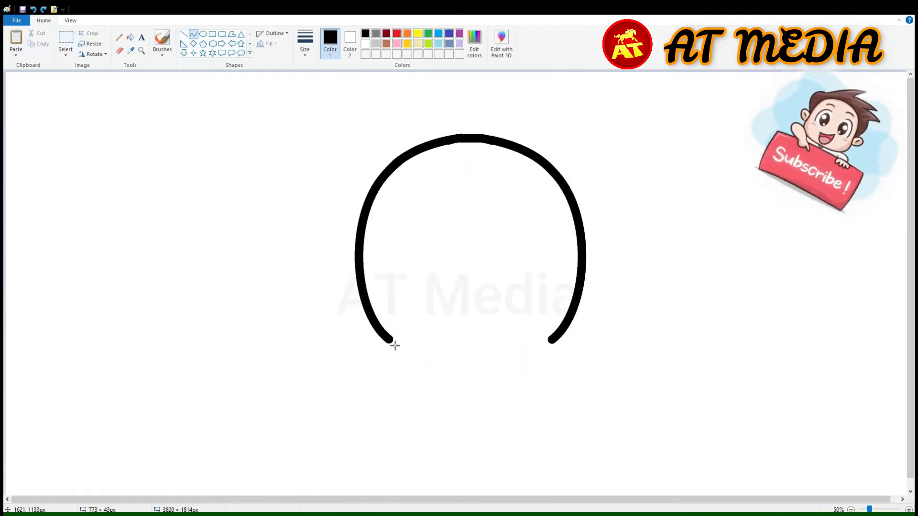
{"action": "left_click_drag", "start_coordinate": [391, 340], "coordinate": [550, 340]}
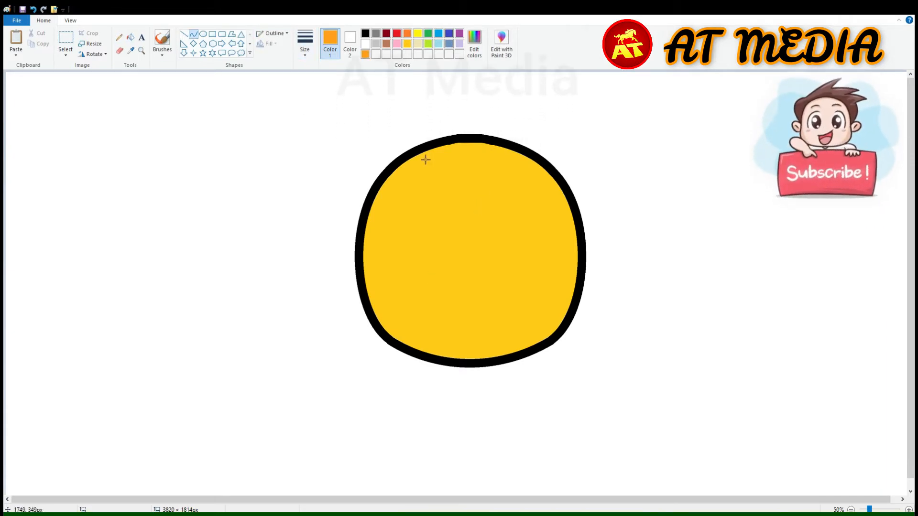
Outline a tall orange crescent along the inside left edge of the yellow body with two bent curves
{"action": "scroll", "coordinate": [534, 189], "scroll_direction": "up", "scroll_amount": 1}
{"action": "left_click_drag", "start_coordinate": [357, 500], "coordinate": [568, 500]}
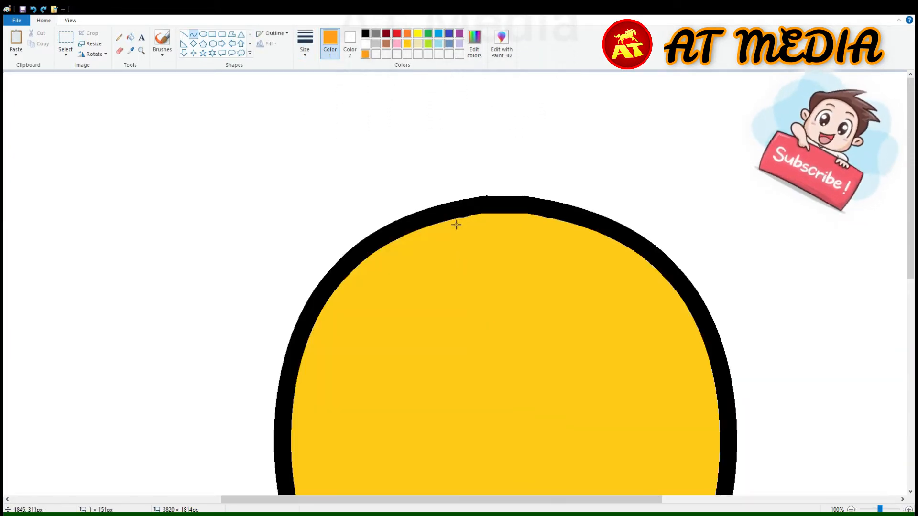
{"action": "mouse_move", "coordinate": [403, 257]}
{"action": "left_mouse_down"}
{"action": "mouse_move", "coordinate": [377, 355]}
{"action": "mouse_move", "coordinate": [407, 297]}
{"action": "mouse_move", "coordinate": [432, 309]}
{"action": "left_mouse_up"}
{"action": "scroll", "coordinate": [377, 355], "scroll_direction": "down", "scroll_amount": 5}
{"action": "scroll", "coordinate": [421, 306], "scroll_direction": "up", "scroll_amount": 3}
{"action": "left_click_drag", "start_coordinate": [403, 268], "coordinate": [283, 268]}
{"action": "left_click_drag", "start_coordinate": [330, 416], "coordinate": [283, 416]}
{"action": "left_click_drag", "start_coordinate": [403, 151], "coordinate": [433, 308]}
{"action": "scroll", "coordinate": [433, 309], "scroll_direction": "up", "scroll_amount": 3}
{"action": "left_click_drag", "start_coordinate": [404, 267], "coordinate": [311, 268]}
{"action": "left_click_drag", "start_coordinate": [324, 420], "coordinate": [308, 417]}
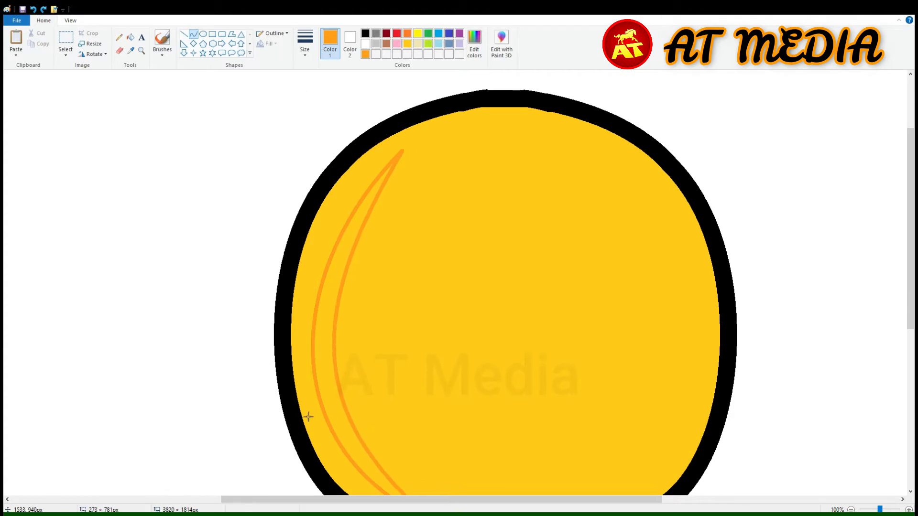
Fill the crescent with orange and undo the stray fill outside it
{"action": "left_click", "coordinate": [131, 38]}
{"action": "left_click", "coordinate": [325, 306]}
{"action": "scroll", "coordinate": [394, 291], "scroll_direction": "down", "scroll_amount": 1}
{"action": "scroll", "coordinate": [388, 288], "scroll_direction": "up", "scroll_amount": 1}
{"action": "left_click", "coordinate": [388, 288]}
{"action": "key", "text": "ctrl+z"}
Draw an orange curve from the crescent's lower end along the inside of the body's bottom edge
{"action": "left_click_drag", "start_coordinate": [404, 499], "coordinate": [608, 500]}
{"action": "scroll", "coordinate": [498, 379], "scroll_direction": "down", "scroll_amount": 2}
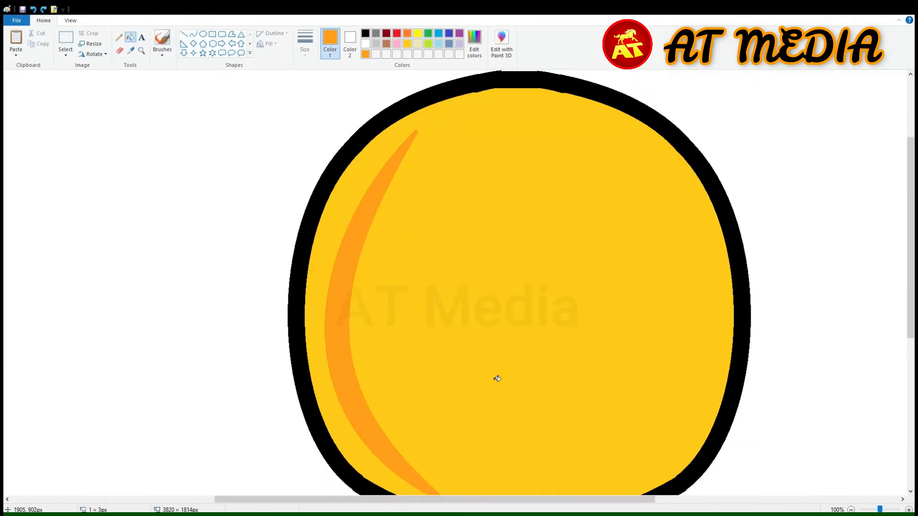
{"action": "scroll", "coordinate": [277, 108], "scroll_direction": "down", "scroll_amount": 2}
{"action": "left_click", "coordinate": [193, 34]}
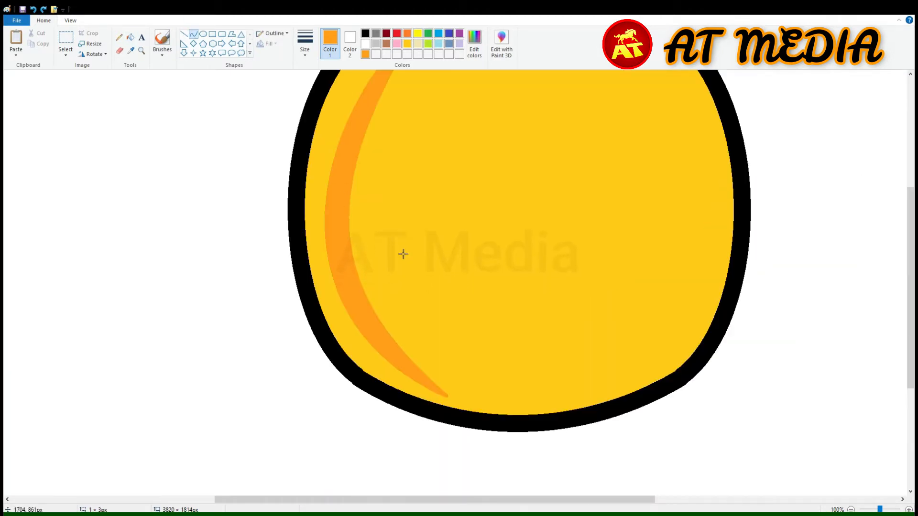
{"action": "left_click_drag", "start_coordinate": [415, 368], "coordinate": [613, 375]}
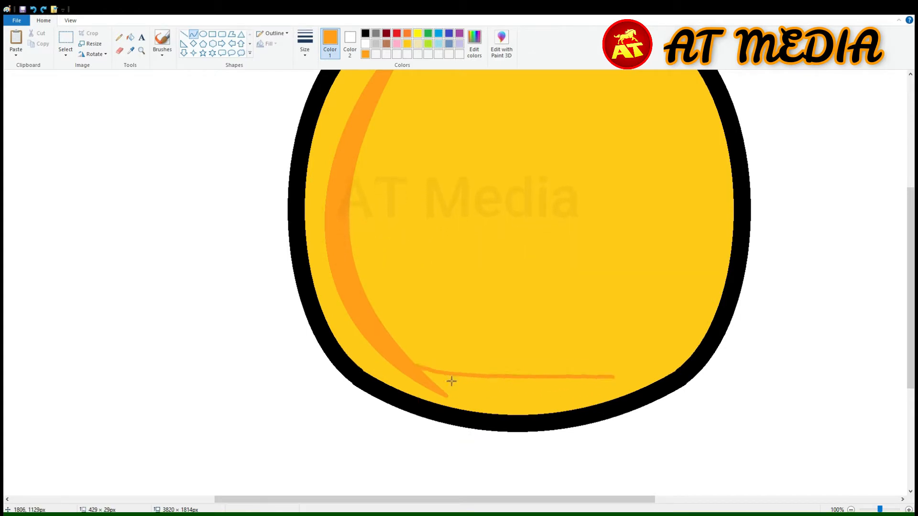
{"action": "mouse_move", "coordinate": [451, 383]}
{"action": "left_mouse_down"}
{"action": "mouse_move", "coordinate": [544, 422]}
{"action": "mouse_move", "coordinate": [522, 416]}
{"action": "left_mouse_up"}
{"action": "left_click_drag", "start_coordinate": [511, 379], "coordinate": [511, 376]}
{"action": "left_click", "coordinate": [682, 344]}
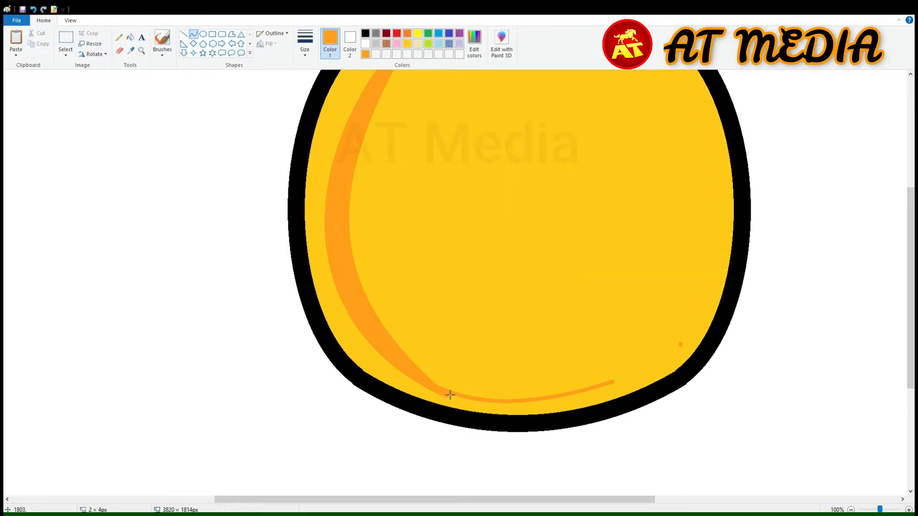
Thicken the bottom orange stroke with a second curve beneath it and smooth its inner junction with the crescent
{"action": "left_click_drag", "start_coordinate": [451, 396], "coordinate": [492, 400]}
{"action": "key", "text": "ctrl+z"}
{"action": "mouse_move", "coordinate": [617, 388]}
{"action": "left_mouse_down"}
{"action": "mouse_move", "coordinate": [450, 400]}
{"action": "mouse_move", "coordinate": [472, 415]}
{"action": "left_mouse_up"}
{"action": "left_click_drag", "start_coordinate": [540, 408], "coordinate": [480, 409]}
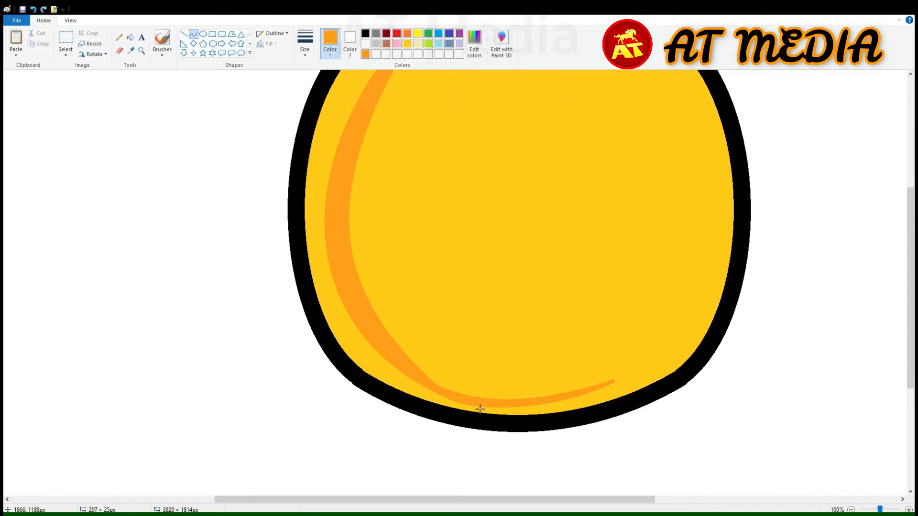
{"action": "mouse_move", "coordinate": [449, 370]}
{"action": "left_mouse_down"}
{"action": "mouse_move", "coordinate": [493, 401]}
{"action": "mouse_move", "coordinate": [437, 392]}
{"action": "left_mouse_up"}
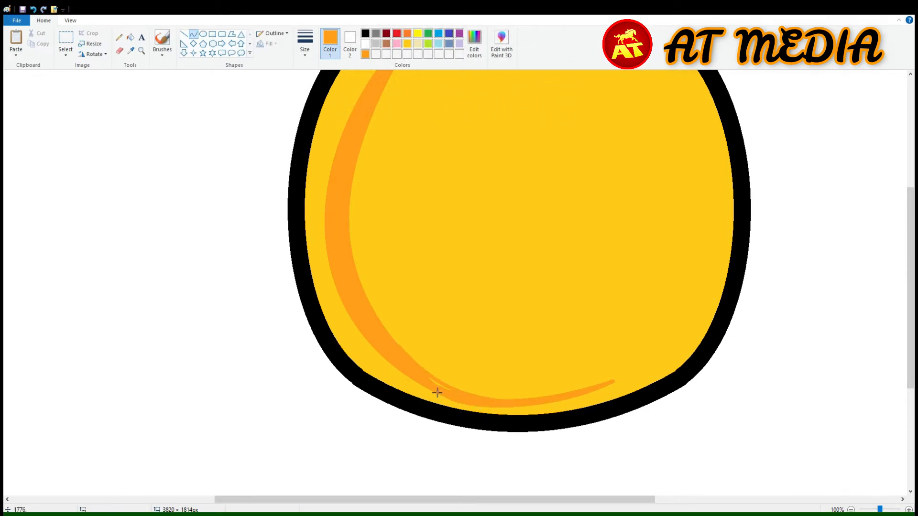
Draw a small slanted oval highlight in the body's upper right and fill it with white
{"action": "scroll", "coordinate": [496, 381], "scroll_direction": "up", "scroll_amount": 5}
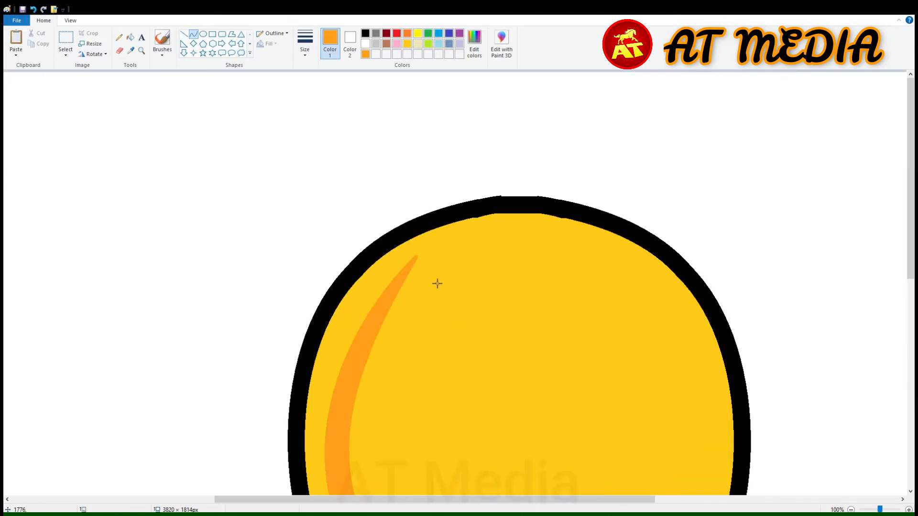
{"action": "left_click", "coordinate": [366, 44]}
{"action": "mouse_move", "coordinate": [578, 260]}
{"action": "left_mouse_down"}
{"action": "mouse_move", "coordinate": [636, 293]}
{"action": "mouse_move", "coordinate": [607, 265]}
{"action": "mouse_move", "coordinate": [595, 271]}
{"action": "left_mouse_up"}
{"action": "mouse_move", "coordinate": [644, 299]}
{"action": "left_mouse_down"}
{"action": "mouse_move", "coordinate": [578, 260]}
{"action": "mouse_move", "coordinate": [643, 308]}
{"action": "left_mouse_up"}
{"action": "left_click", "coordinate": [131, 37]}
{"action": "left_click", "coordinate": [627, 270]}
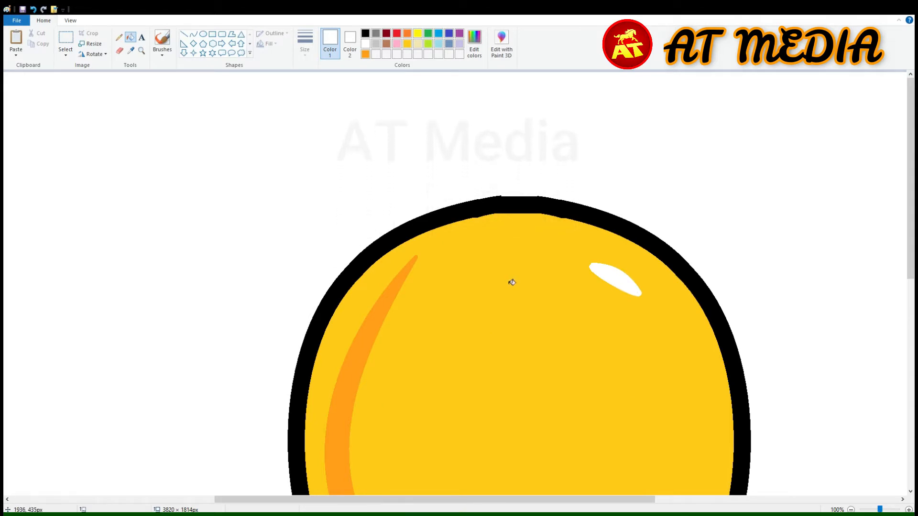
Draw a short S-shaped black curve near the body's lower left, about 119 px wide, and thicken its line
{"action": "scroll", "coordinate": [411, 286], "scroll_direction": "down", "scroll_amount": 5}
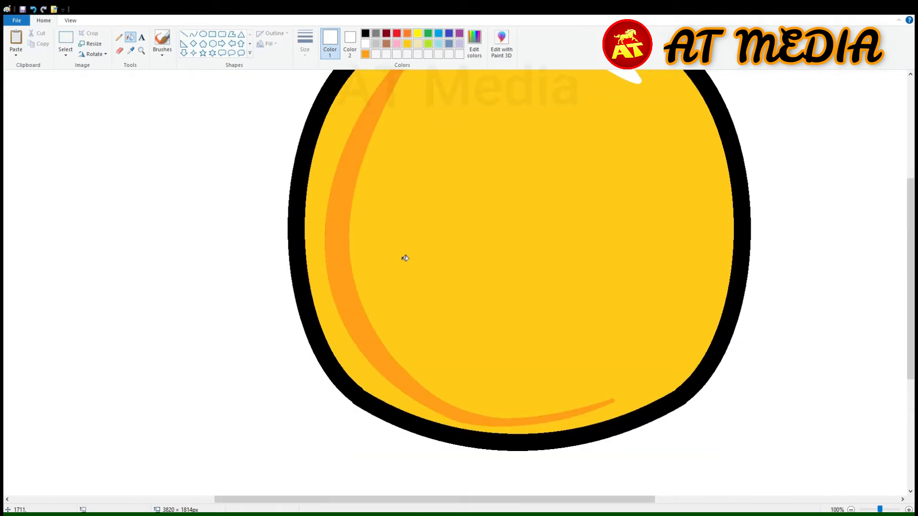
{"action": "mouse_move", "coordinate": [420, 375]}
{"action": "left_mouse_down"}
{"action": "mouse_move", "coordinate": [477, 435]}
{"action": "mouse_move", "coordinate": [497, 412]}
{"action": "mouse_move", "coordinate": [458, 405]}
{"action": "mouse_move", "coordinate": [492, 395]}
{"action": "left_mouse_up"}
{"action": "left_click", "coordinate": [366, 33]}
{"action": "key", "text": "Escape"}
{"action": "key", "text": "ctrl+plus"}
{"action": "key", "text": "ctrl+plus"}
{"action": "key", "text": "ctrl+plus"}
{"action": "key", "text": "ctrl+plus"}
{"action": "key", "text": "ctrl+plus"}
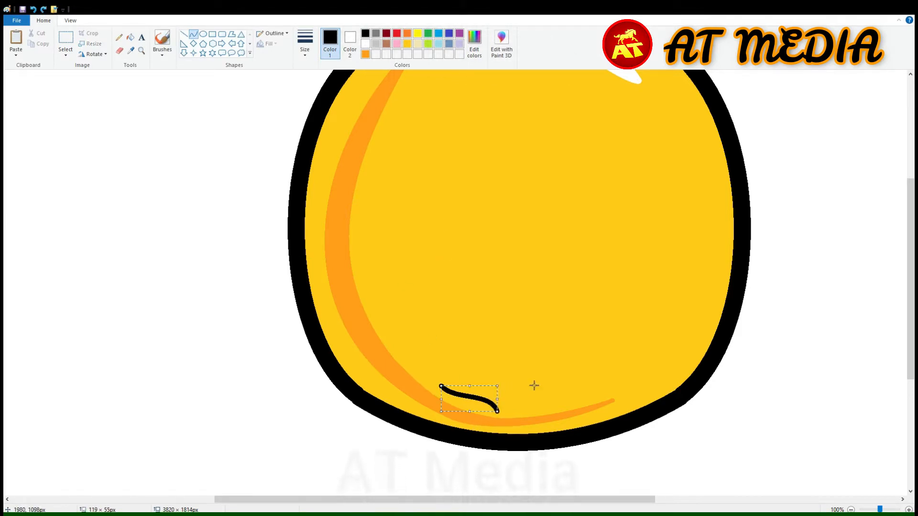
Nudge the S-shaped curve left and slightly up, and join its lower end to the bottom outline with a short curve
{"action": "key", "text": "Left"}
{"action": "key", "text": "Left"}
{"action": "key", "text": "Left"}
{"action": "key", "text": "Left"}
{"action": "key", "text": "Left"}
{"action": "key", "text": "Left"}
{"action": "key", "text": "Left"}
{"action": "key", "text": "Left"}
{"action": "key", "text": "Left"}
{"action": "key", "text": "Left"}
{"action": "key", "text": "Left"}
{"action": "key", "text": "Left"}
{"action": "key", "text": "Left"}
{"action": "key", "text": "Left"}
{"action": "key", "text": "Left"}
{"action": "key", "text": "Left"}
{"action": "key", "text": "Left"}
{"action": "key", "text": "Left"}
{"action": "key", "text": "Left"}
{"action": "key", "text": "Left"}
{"action": "key", "text": "Up"}
{"action": "key", "text": "Up"}
{"action": "key", "text": "Up"}
{"action": "key", "text": "Up"}
{"action": "key", "text": "Up"}
{"action": "left_click", "coordinate": [561, 407]}
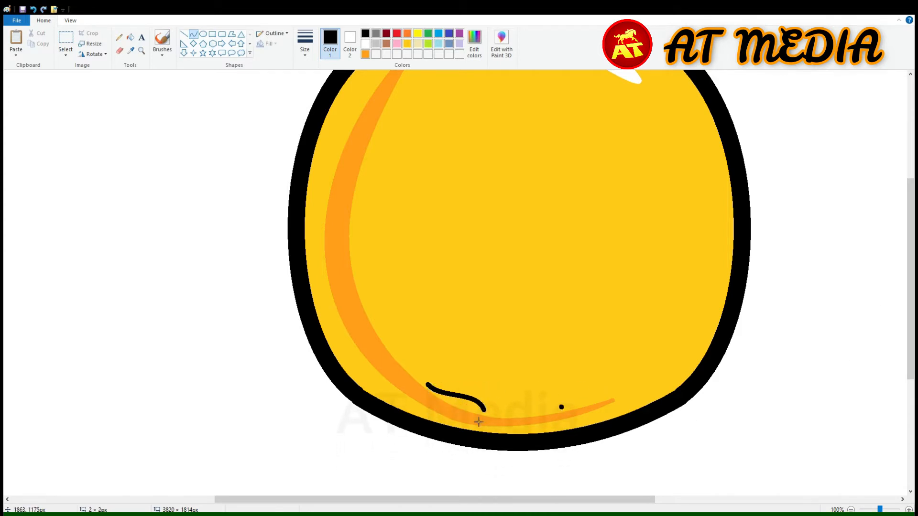
{"action": "left_click_drag", "start_coordinate": [489, 437], "coordinate": [477, 443]}
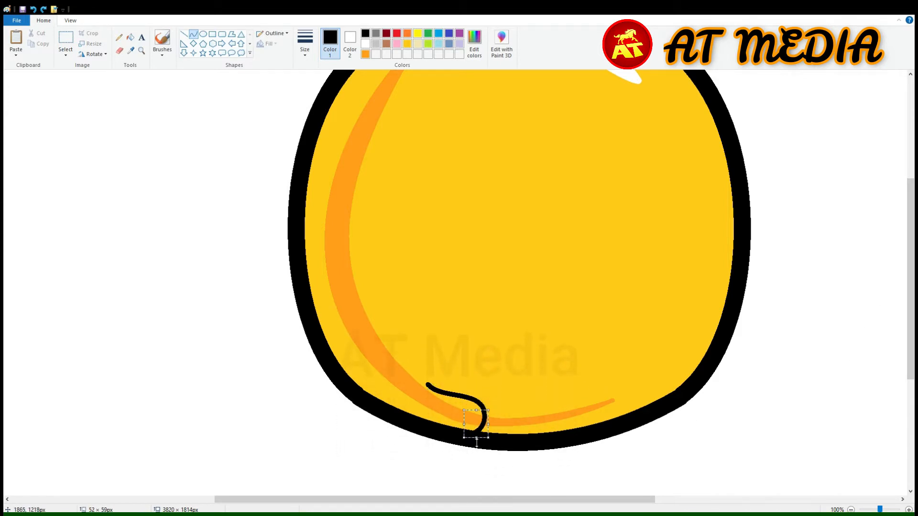
Copy the area around the small black hooked curve, paste it and flip the copy horizontally
{"action": "scroll", "coordinate": [442, 409], "scroll_direction": "down", "scroll_amount": 2}
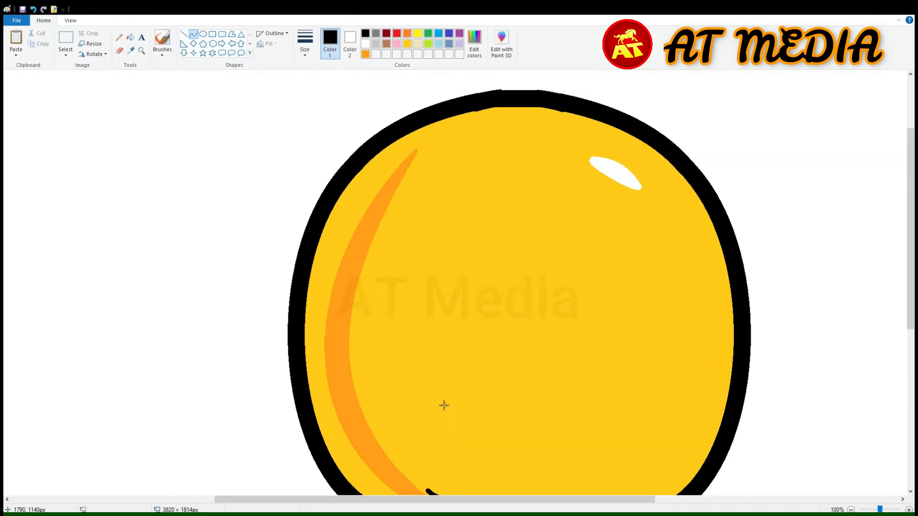
{"action": "left_click", "coordinate": [66, 38]}
{"action": "left_click_drag", "start_coordinate": [416, 258], "coordinate": [492, 361]}
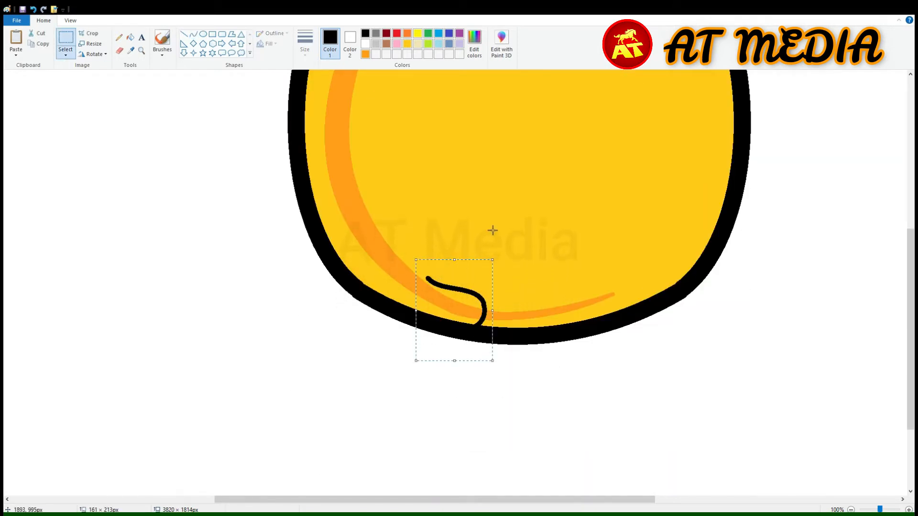
{"action": "key", "text": "ctrl+c"}
{"action": "key", "text": "ctrl+v"}
{"action": "left_click", "coordinate": [94, 54]}
{"action": "left_click", "coordinate": [112, 106]}
Position the flipped copy over the body's lower right, mirroring the hooked curve, and nudge it right
{"action": "left_click_drag", "start_coordinate": [48, 156], "coordinate": [621, 321]}
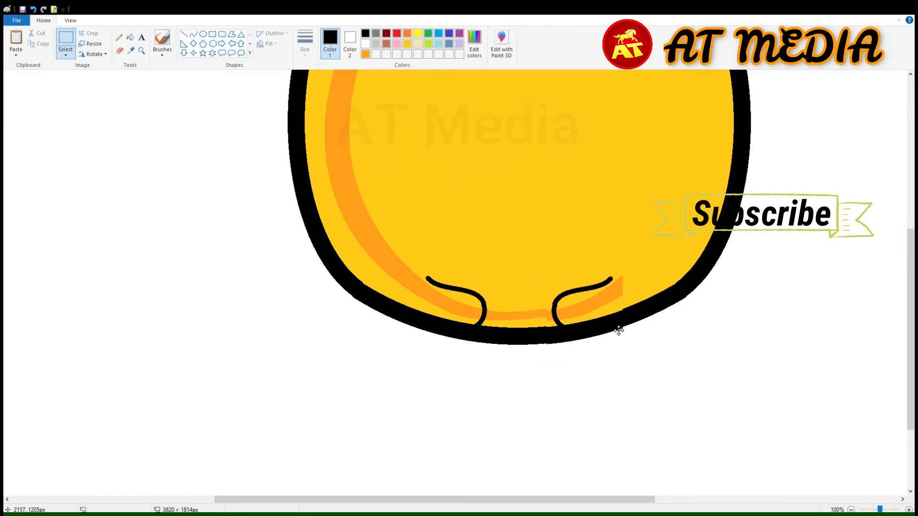
{"action": "key", "text": "Right"}
{"action": "key", "text": "Right"}
{"action": "key", "text": "Right"}
{"action": "key", "text": "Right"}
{"action": "key", "text": "Right"}
{"action": "key", "text": "Right"}
{"action": "key", "text": "Right"}
{"action": "key", "text": "Right"}
{"action": "key", "text": "Right"}
{"action": "key", "text": "Right"}
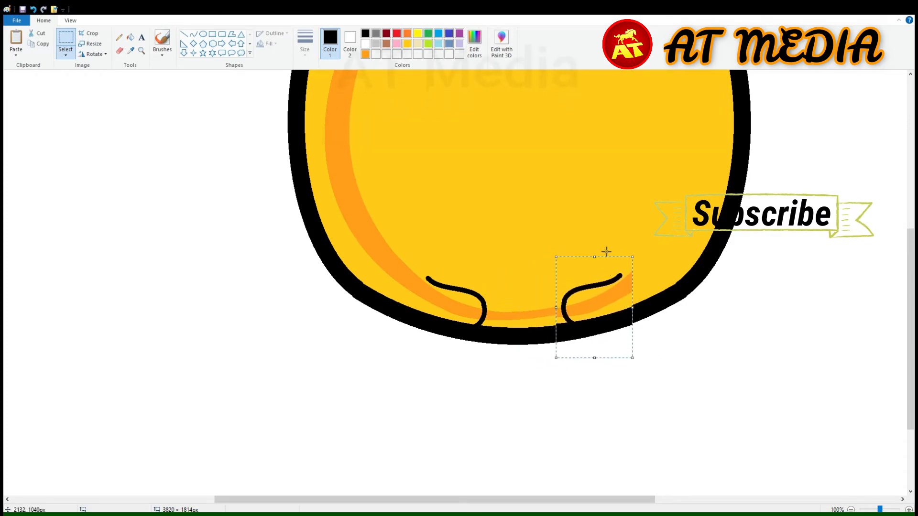
Move the flipped copy onto blank canvas below the body and fill its yellow and orange areas with white
{"action": "left_click_drag", "start_coordinate": [637, 300], "coordinate": [701, 391]}
{"action": "left_click", "coordinate": [130, 37]}
{"action": "left_click", "coordinate": [715, 363]}
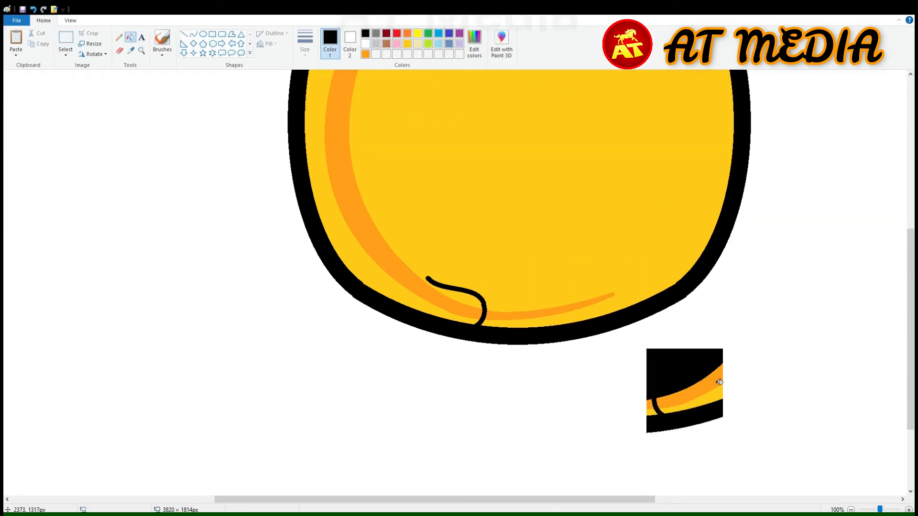
{"action": "key", "text": "ctrl+z"}
{"action": "left_click", "coordinate": [366, 44]}
{"action": "left_click", "coordinate": [691, 384]}
{"action": "left_click", "coordinate": [691, 395]}
{"action": "left_click", "coordinate": [691, 406]}
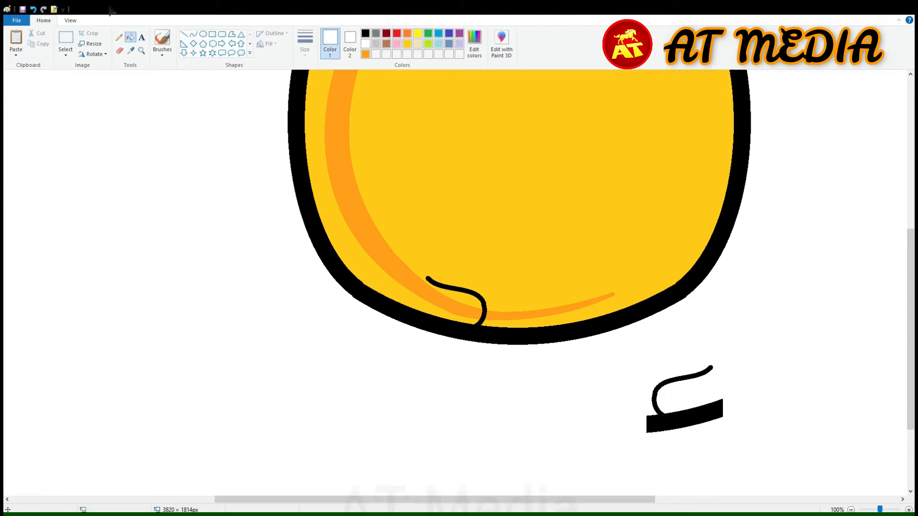
Move the cleaned, flipped hooked curve from the blank canvas onto the body's lower right, mirroring the left foot
{"action": "left_click", "coordinate": [66, 40]}
{"action": "left_click_drag", "start_coordinate": [754, 448], "coordinate": [610, 349]}
{"action": "left_click_drag", "start_coordinate": [736, 435], "coordinate": [630, 350]}
{"action": "scroll", "coordinate": [625, 325], "scroll_direction": "down", "scroll_amount": 1}
Draw a black, sideways U-shaped curve for the arm on the left side of the body
{"action": "left_click", "coordinate": [194, 34]}
{"action": "scroll", "coordinate": [512, 306], "scroll_direction": "up", "scroll_amount": 1}
{"action": "left_click_drag", "start_coordinate": [389, 501], "coordinate": [565, 503]}
{"action": "scroll", "coordinate": [457, 279], "scroll_direction": "down", "scroll_amount": 2}
{"action": "mouse_move", "coordinate": [426, 309]}
{"action": "left_mouse_down"}
{"action": "mouse_move", "coordinate": [471, 340]}
{"action": "mouse_move", "coordinate": [472, 325]}
{"action": "mouse_move", "coordinate": [431, 365]}
{"action": "mouse_move", "coordinate": [420, 361]}
{"action": "mouse_move", "coordinate": [471, 367]}
{"action": "mouse_move", "coordinate": [434, 354]}
{"action": "left_mouse_up"}
{"action": "left_click", "coordinate": [365, 33]}
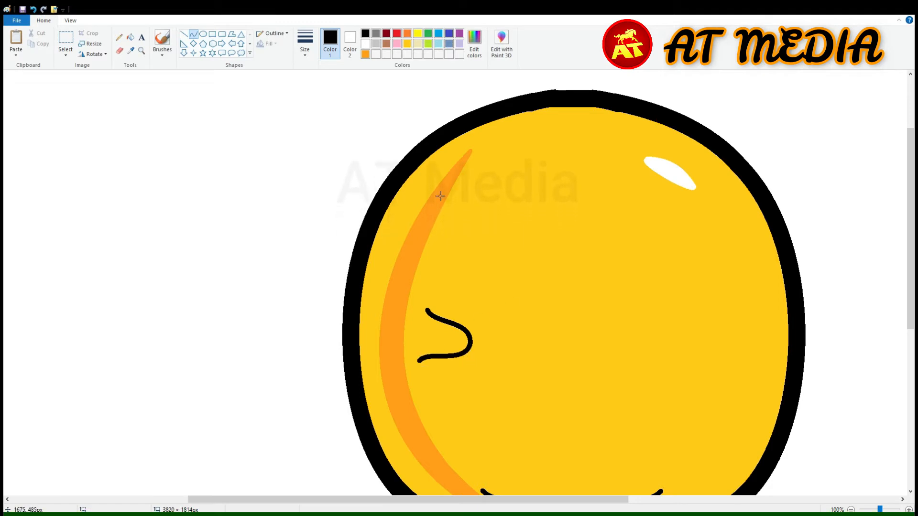
Draw a black hooked curve for the arm on the right side of the body
{"action": "mouse_move", "coordinate": [740, 305]}
{"action": "left_mouse_down"}
{"action": "mouse_move", "coordinate": [722, 343]}
{"action": "mouse_move", "coordinate": [708, 336]}
{"action": "left_mouse_up"}
{"action": "mouse_move", "coordinate": [727, 326]}
{"action": "left_mouse_down"}
{"action": "mouse_move", "coordinate": [733, 337]}
{"action": "mouse_move", "coordinate": [713, 315]}
{"action": "mouse_move", "coordinate": [722, 348]}
{"action": "mouse_move", "coordinate": [757, 331]}
{"action": "left_mouse_up"}
{"action": "mouse_move", "coordinate": [718, 338]}
{"action": "left_mouse_down"}
{"action": "mouse_move", "coordinate": [713, 358]}
{"action": "mouse_move", "coordinate": [736, 362]}
{"action": "left_mouse_up"}
{"action": "left_click", "coordinate": [820, 326]}
{"action": "scroll", "coordinate": [812, 326], "scroll_direction": "down", "scroll_amount": 2}
{"action": "left_click", "coordinate": [66, 40]}
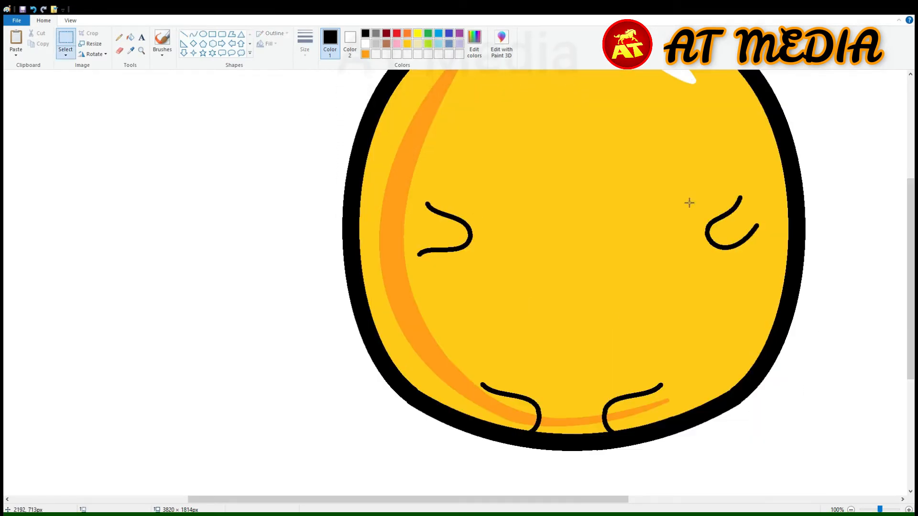
{"action": "left_click_drag", "start_coordinate": [680, 174], "coordinate": [763, 259]}
{"action": "left_click_drag", "start_coordinate": [762, 246], "coordinate": [754, 251]}
{"action": "key", "text": "ctrl+z"}
Set Color 2 to gold and move the right arm curve slightly inward and down
{"action": "left_click", "coordinate": [350, 44]}
{"action": "left_click", "coordinate": [408, 44]}
{"action": "left_click_drag", "start_coordinate": [693, 182], "coordinate": [763, 262]}
{"action": "left_click_drag", "start_coordinate": [738, 235], "coordinate": [728, 238]}
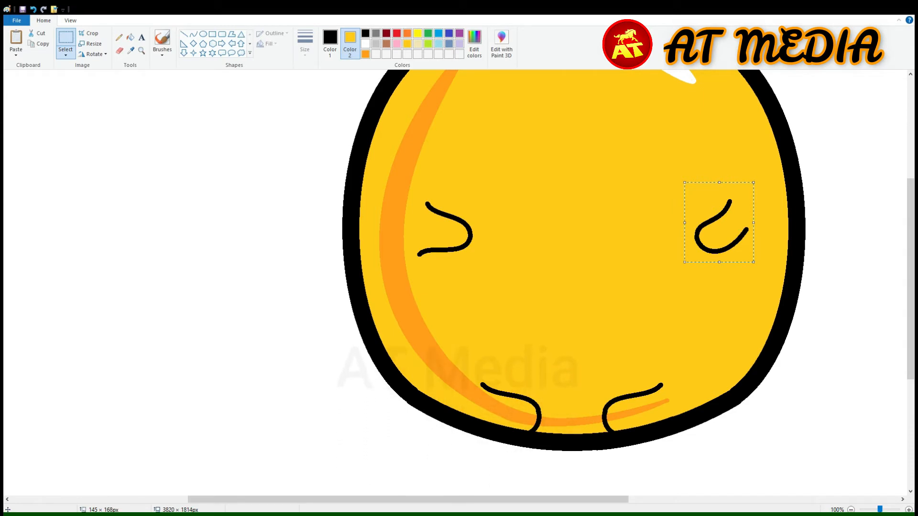
{"action": "left_click", "coordinate": [756, 402]}
Draw a small slanted leaf-shaped eye above the left arm and fill it with black
{"action": "scroll", "coordinate": [755, 367], "scroll_direction": "up", "scroll_amount": 3}
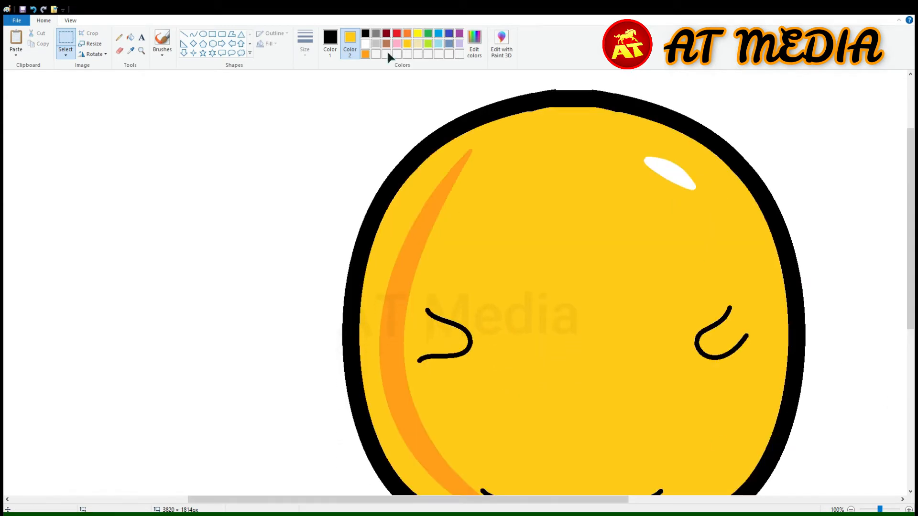
{"action": "left_click", "coordinate": [193, 34]}
{"action": "left_click", "coordinate": [330, 48]}
{"action": "mouse_move", "coordinate": [504, 265]}
{"action": "left_mouse_down"}
{"action": "mouse_move", "coordinate": [539, 276]}
{"action": "mouse_move", "coordinate": [546, 249]}
{"action": "mouse_move", "coordinate": [510, 240]}
{"action": "mouse_move", "coordinate": [549, 253]}
{"action": "mouse_move", "coordinate": [561, 271]}
{"action": "mouse_move", "coordinate": [512, 273]}
{"action": "left_mouse_up"}
{"action": "left_click", "coordinate": [528, 246]}
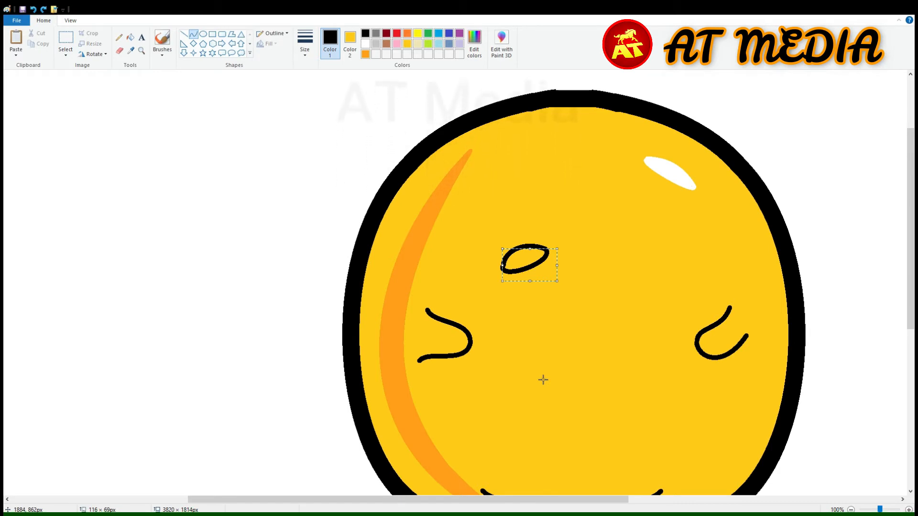
{"action": "left_click", "coordinate": [130, 37]}
{"action": "left_click", "coordinate": [525, 258]}
Move the black eye slightly up and to the left on the face
{"action": "left_click", "coordinate": [66, 41]}
{"action": "left_click_drag", "start_coordinate": [499, 224], "coordinate": [529, 230]}
{"action": "left_click_drag", "start_coordinate": [521, 260], "coordinate": [525, 254]}
Copy the left eye, flip the copy horizontally and place it on the right side of the face
{"action": "left_click_drag", "start_coordinate": [478, 224], "coordinate": [537, 272]}
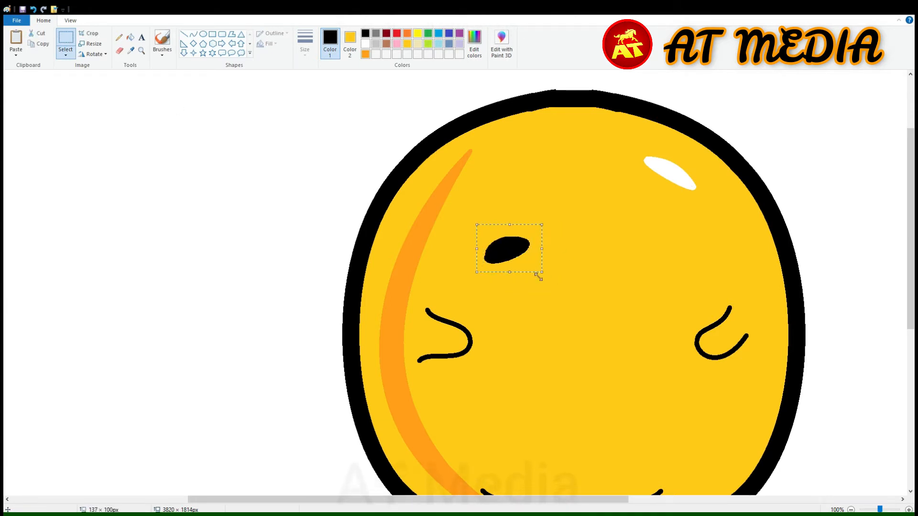
{"action": "key", "text": "ctrl+c"}
{"action": "key", "text": "ctrl+v"}
{"action": "mouse_move", "coordinate": [37, 97]}
{"action": "left_mouse_down"}
{"action": "mouse_move", "coordinate": [673, 250]}
{"action": "mouse_move", "coordinate": [654, 250]}
{"action": "left_mouse_up"}
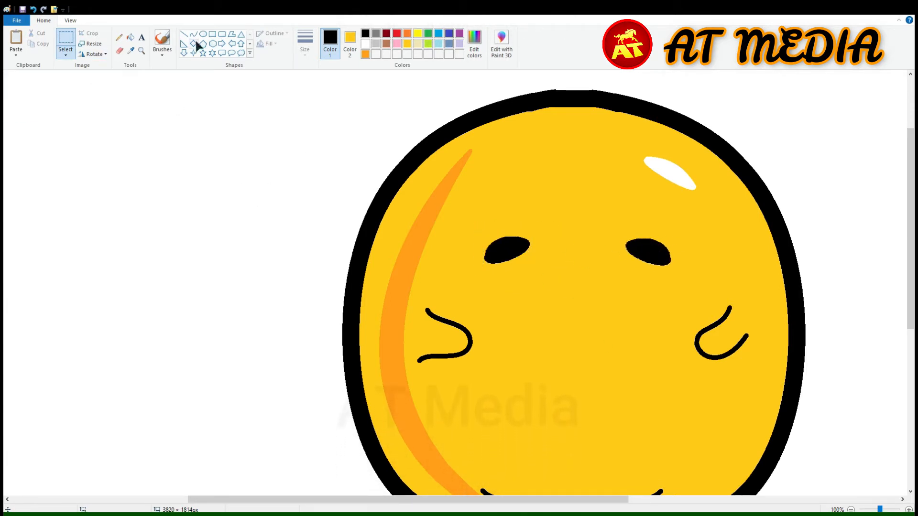
Draw a small black lens-shaped mouth below and between the eyes and fill it with white
{"action": "left_click", "coordinate": [194, 34]}
{"action": "mouse_move", "coordinate": [555, 325]}
{"action": "left_mouse_down"}
{"action": "mouse_move", "coordinate": [619, 325]}
{"action": "mouse_move", "coordinate": [587, 319]}
{"action": "mouse_move", "coordinate": [608, 310]}
{"action": "mouse_move", "coordinate": [585, 333]}
{"action": "mouse_move", "coordinate": [601, 334]}
{"action": "left_mouse_up"}
{"action": "left_click", "coordinate": [646, 324]}
{"action": "left_click", "coordinate": [130, 37]}
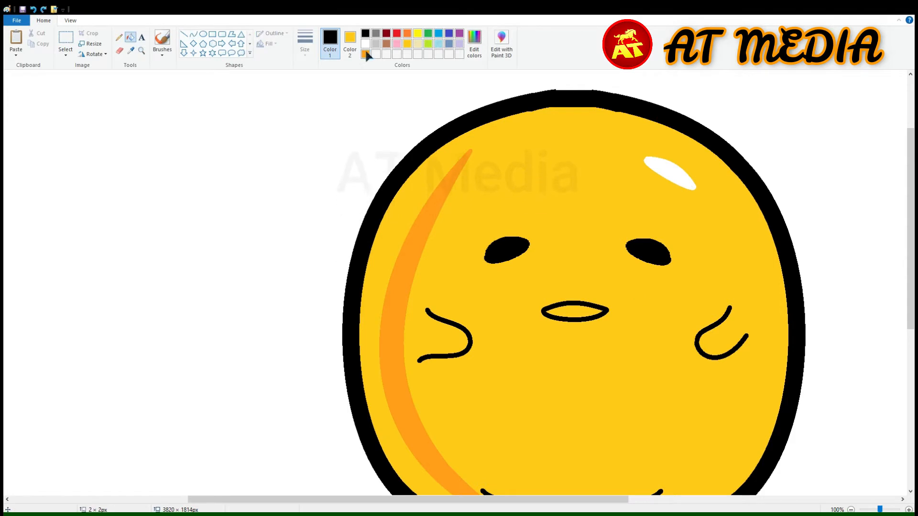
{"action": "left_click", "coordinate": [366, 44]}
{"action": "left_click", "coordinate": [576, 312]}
Add a small heart with a black outline on the body's lower right and fill it with red
{"action": "scroll", "coordinate": [494, 342], "scroll_direction": "down", "scroll_amount": 5}
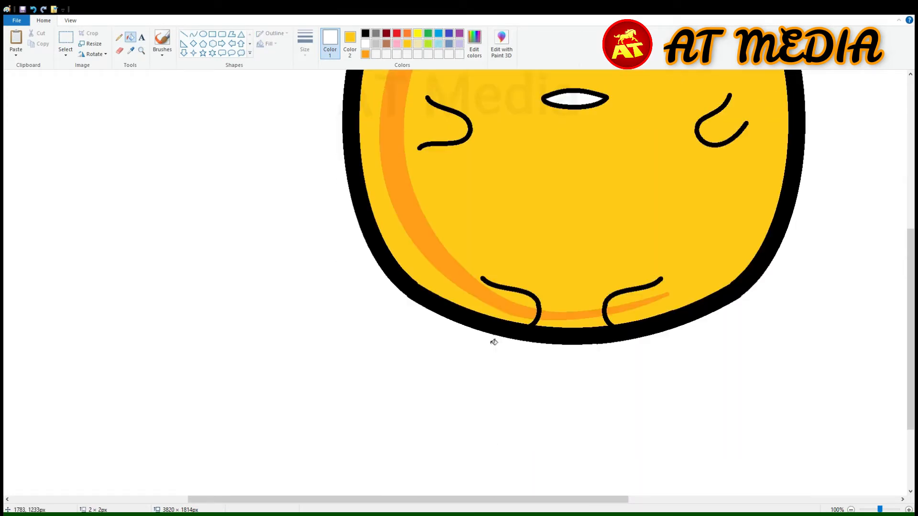
{"action": "left_click", "coordinate": [249, 44]}
{"action": "left_click", "coordinate": [184, 53]}
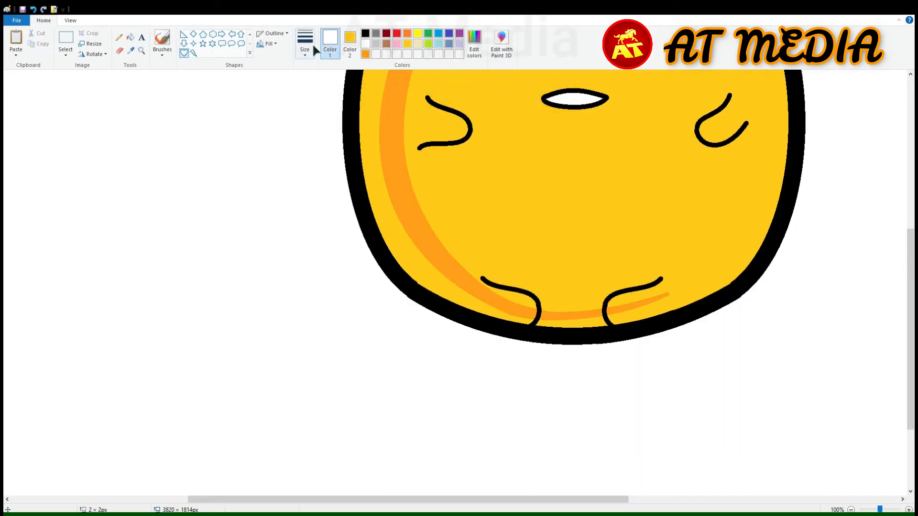
{"action": "left_click", "coordinate": [365, 33]}
{"action": "left_click_drag", "start_coordinate": [701, 240], "coordinate": [734, 267]}
{"action": "left_click", "coordinate": [131, 37]}
{"action": "left_click", "coordinate": [396, 33]}
{"action": "left_click", "coordinate": [720, 257]}
Fill the orange shading inside the right foot and between the two feet with gold
{"action": "scroll", "coordinate": [406, 302], "scroll_direction": "up", "scroll_amount": 5}
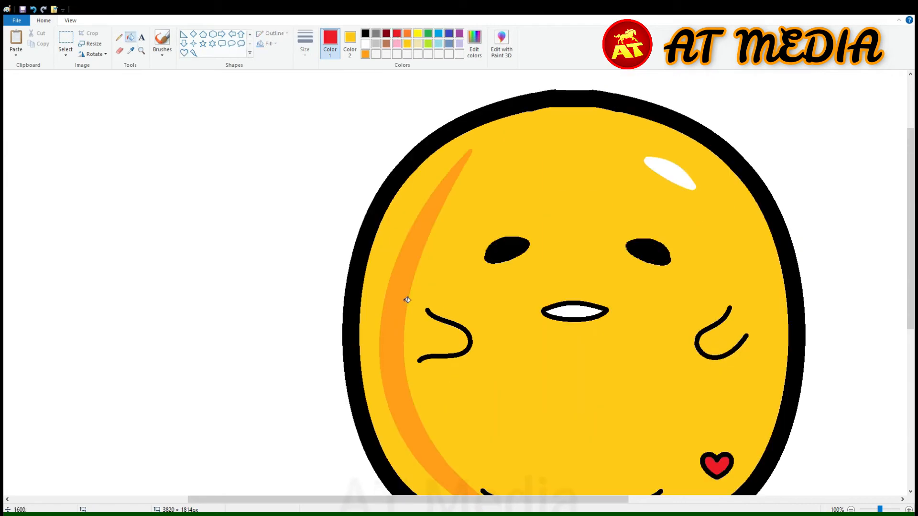
{"action": "left_click", "coordinate": [852, 510]}
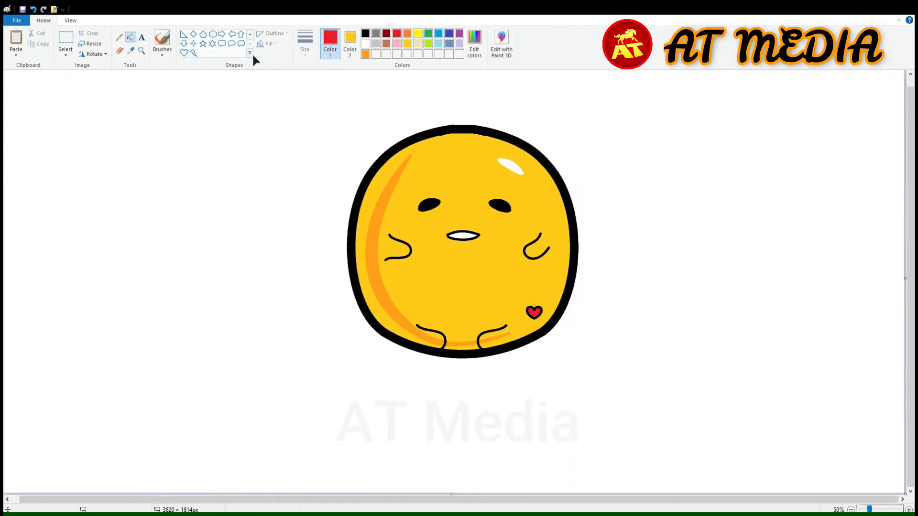
{"action": "left_click", "coordinate": [909, 510]}
{"action": "left_click_drag", "start_coordinate": [342, 500], "coordinate": [615, 501]}
{"action": "scroll", "coordinate": [526, 306], "scroll_direction": "down", "scroll_amount": 5}
{"action": "left_click", "coordinate": [250, 35]}
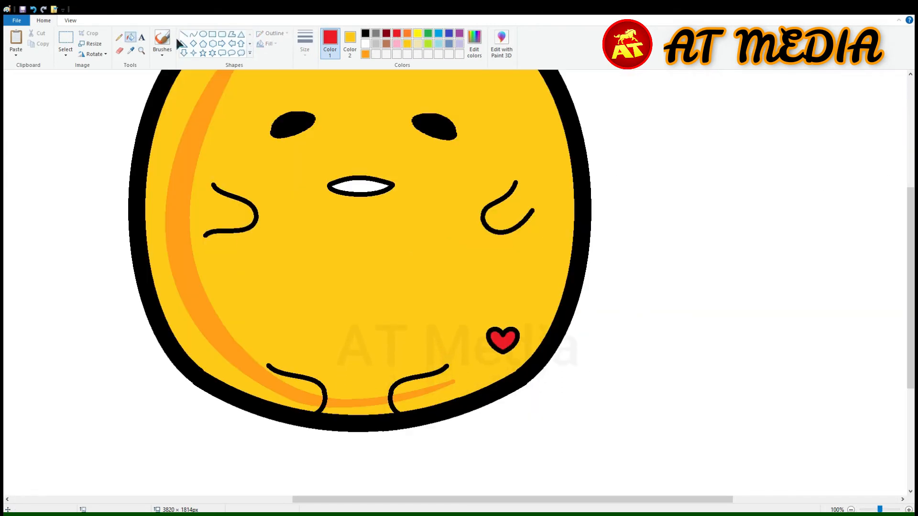
{"action": "left_click", "coordinate": [366, 44]}
{"action": "left_click", "coordinate": [407, 43]}
{"action": "left_click", "coordinate": [443, 391]}
{"action": "scroll", "coordinate": [445, 390], "scroll_direction": "down", "scroll_amount": 1, "text": "ctrl"}
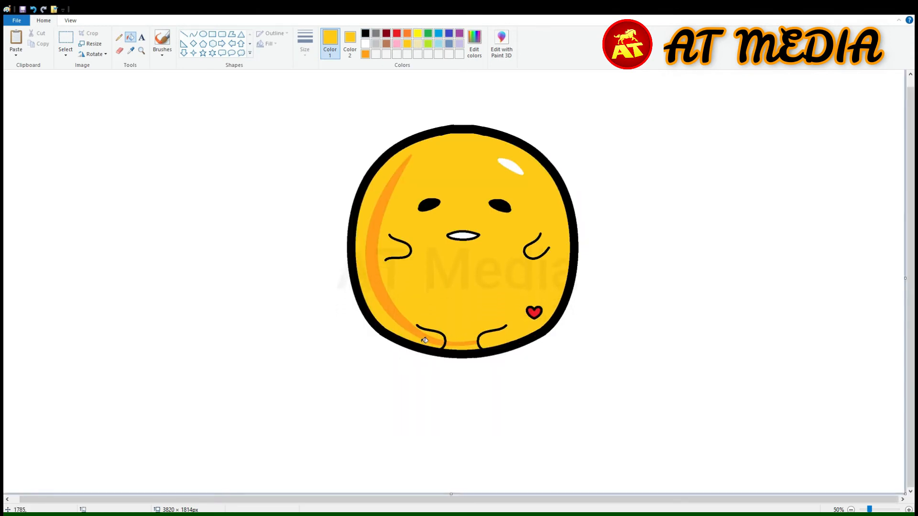
{"action": "scroll", "coordinate": [423, 345], "scroll_direction": "up", "scroll_amount": 2, "text": "ctrl"}
{"action": "scroll", "coordinate": [328, 389], "scroll_direction": "down", "scroll_amount": 5}
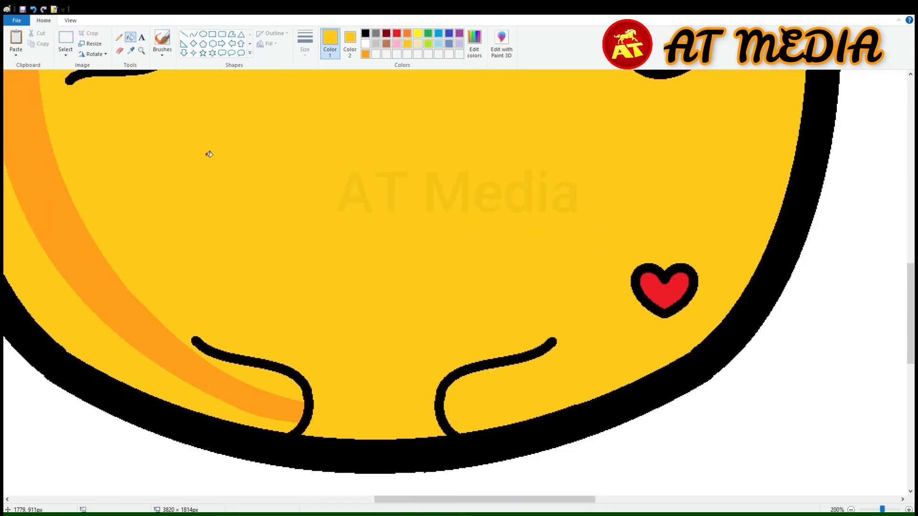
Draw a gold curve across the orange shading just before the left foot to cut off its end
{"action": "left_click", "coordinate": [193, 35]}
{"action": "left_click", "coordinate": [409, 44]}
{"action": "left_click_drag", "start_coordinate": [173, 293], "coordinate": [138, 398]}
{"action": "mouse_move", "coordinate": [160, 356]}
{"action": "left_mouse_down"}
{"action": "mouse_move", "coordinate": [180, 361]}
{"action": "mouse_move", "coordinate": [197, 413]}
{"action": "mouse_move", "coordinate": [167, 353]}
{"action": "left_mouse_up"}
Fill the cut-off end of the orange shading inside the left foot with gold
{"action": "left_click", "coordinate": [130, 37]}
{"action": "left_click", "coordinate": [368, 44]}
{"action": "left_click", "coordinate": [230, 367]}
{"action": "key", "text": "ctrl+z"}
{"action": "left_click", "coordinate": [208, 377]}
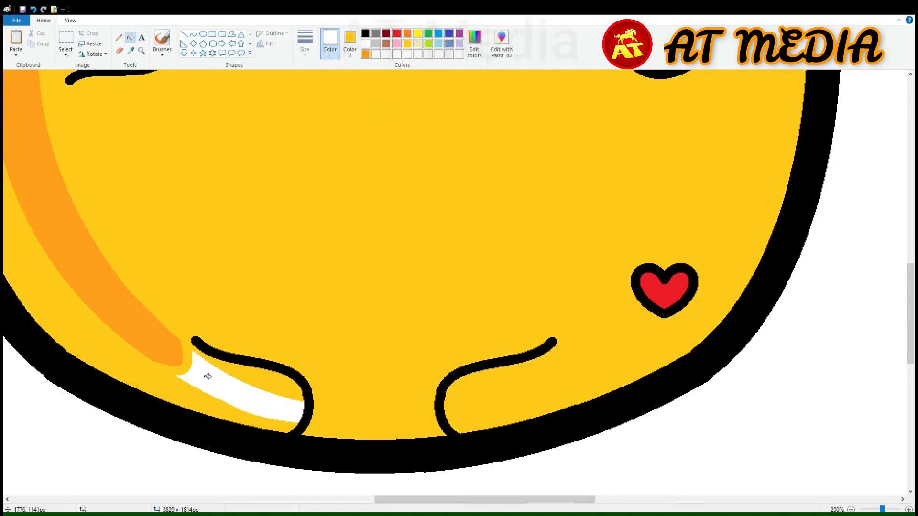
{"action": "left_click", "coordinate": [410, 46]}
{"action": "left_click", "coordinate": [248, 390]}
{"action": "scroll", "coordinate": [290, 372], "scroll_direction": "down", "scroll_amount": 2, "text": "ctrl"}
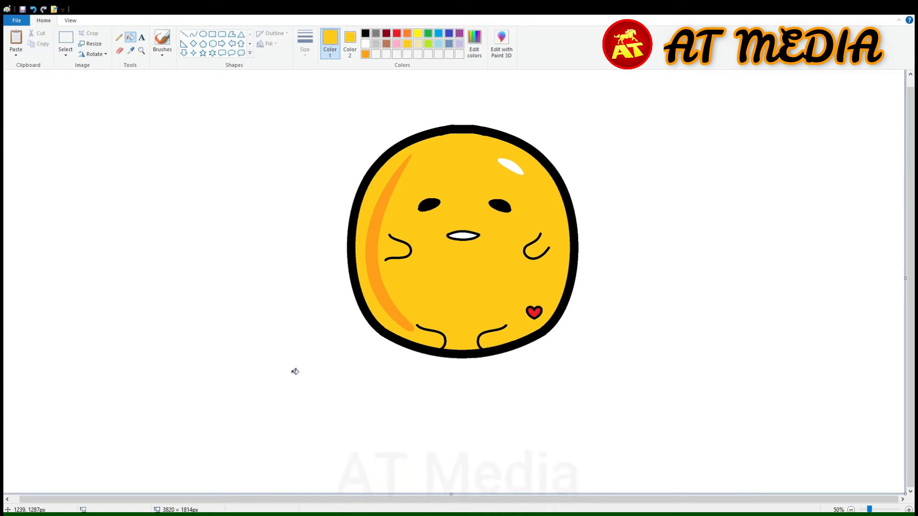
Try a black curve bulging outward from the body's lower-left edge for the egg white
{"action": "left_click", "coordinate": [193, 34]}
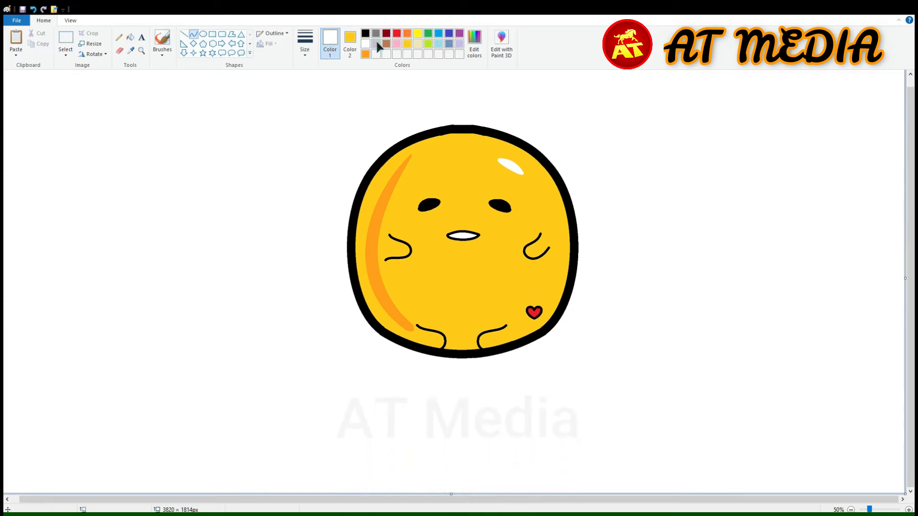
{"action": "left_click", "coordinate": [365, 33]}
{"action": "mouse_move", "coordinate": [276, 316]}
{"action": "left_mouse_down"}
{"action": "mouse_move", "coordinate": [258, 325]}
{"action": "mouse_move", "coordinate": [272, 323]}
{"action": "left_mouse_up"}
{"action": "left_click", "coordinate": [308, 276]}
{"action": "left_click", "coordinate": [259, 278]}
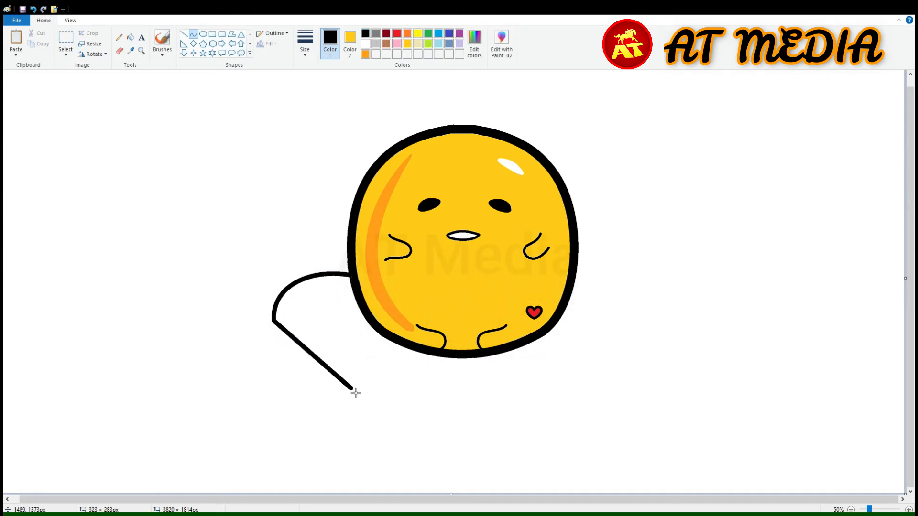
Try to continue the egg-white outline beneath the body and set Color 2 to white
{"action": "mouse_move", "coordinate": [355, 393]}
{"action": "left_mouse_down"}
{"action": "mouse_move", "coordinate": [431, 416]}
{"action": "mouse_move", "coordinate": [436, 401]}
{"action": "left_mouse_up"}
{"action": "mouse_move", "coordinate": [354, 369]}
{"action": "left_mouse_down"}
{"action": "mouse_move", "coordinate": [293, 349]}
{"action": "mouse_move", "coordinate": [359, 412]}
{"action": "mouse_move", "coordinate": [341, 391]}
{"action": "left_mouse_up"}
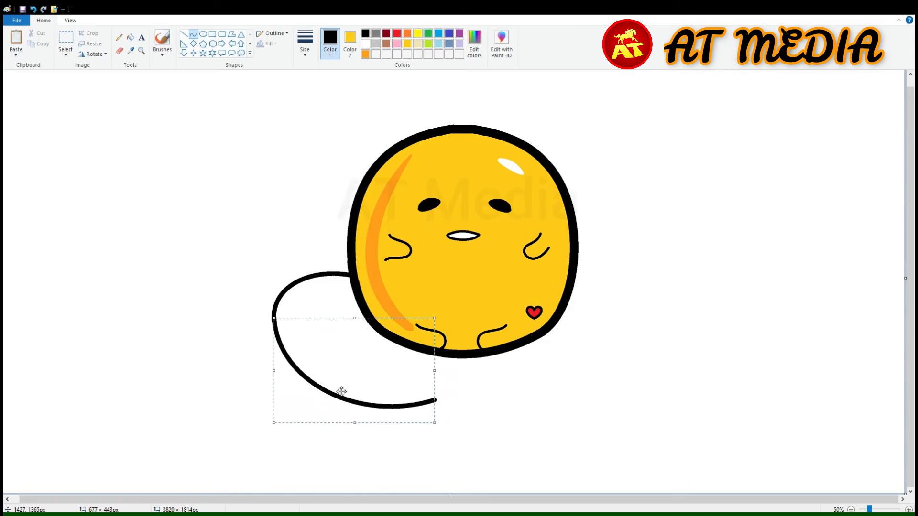
{"action": "left_click_drag", "start_coordinate": [434, 424], "coordinate": [412, 415]}
{"action": "mouse_move", "coordinate": [343, 415]}
{"action": "left_mouse_down"}
{"action": "mouse_move", "coordinate": [352, 396]}
{"action": "mouse_move", "coordinate": [387, 382]}
{"action": "mouse_move", "coordinate": [342, 388]}
{"action": "mouse_move", "coordinate": [512, 399]}
{"action": "left_mouse_up"}
{"action": "left_click", "coordinate": [254, 306]}
{"action": "left_click", "coordinate": [120, 52]}
{"action": "left_click", "coordinate": [353, 44]}
{"action": "left_click", "coordinate": [365, 44]}
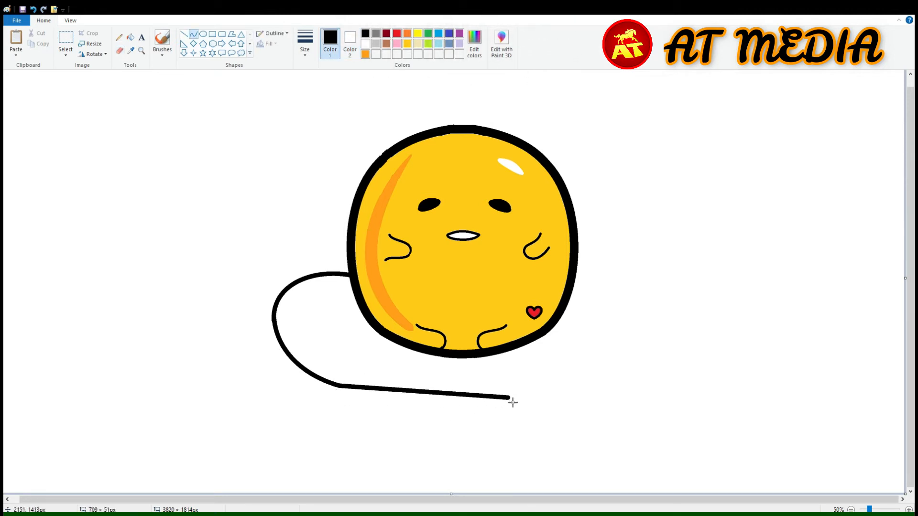
Try to extend the egg-white outline around the body's right side, and undo those curves
{"action": "left_click_drag", "start_coordinate": [361, 396], "coordinate": [661, 325]}
{"action": "left_click_drag", "start_coordinate": [622, 383], "coordinate": [624, 422]}
{"action": "left_click_drag", "start_coordinate": [642, 391], "coordinate": [691, 387]}
{"action": "left_click_drag", "start_coordinate": [664, 329], "coordinate": [606, 280]}
{"action": "key", "text": "ctrl+z"}
{"action": "key", "text": "ctrl+z"}
{"action": "key", "text": "ctrl+z"}
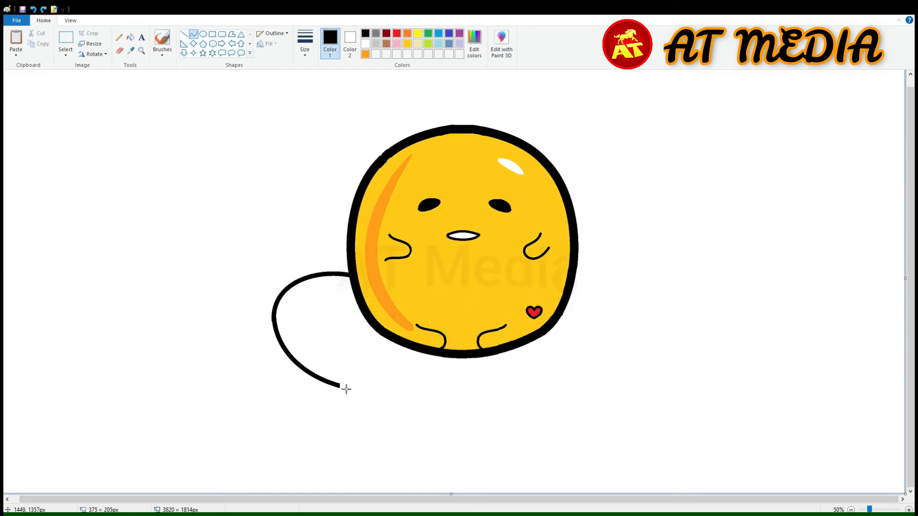
Undo the remaining egg-white curves back to the bare body
{"action": "left_click_drag", "start_coordinate": [346, 390], "coordinate": [409, 388]}
{"action": "key", "text": "ctrl+z"}
{"action": "key", "text": "ctrl+z"}
{"action": "key", "text": "ctrl+z"}
Draw the egg white's left lobe and slightly wavy bottom edge with black curves, starting from the body's left side
{"action": "left_click_drag", "start_coordinate": [354, 276], "coordinate": [229, 287]}
{"action": "mouse_move", "coordinate": [251, 351]}
{"action": "left_mouse_down"}
{"action": "mouse_move", "coordinate": [428, 425]}
{"action": "mouse_move", "coordinate": [435, 416]}
{"action": "left_mouse_up"}
{"action": "mouse_move", "coordinate": [340, 382]}
{"action": "left_mouse_down"}
{"action": "mouse_move", "coordinate": [262, 390]}
{"action": "mouse_move", "coordinate": [280, 396]}
{"action": "mouse_move", "coordinate": [302, 432]}
{"action": "left_mouse_up"}
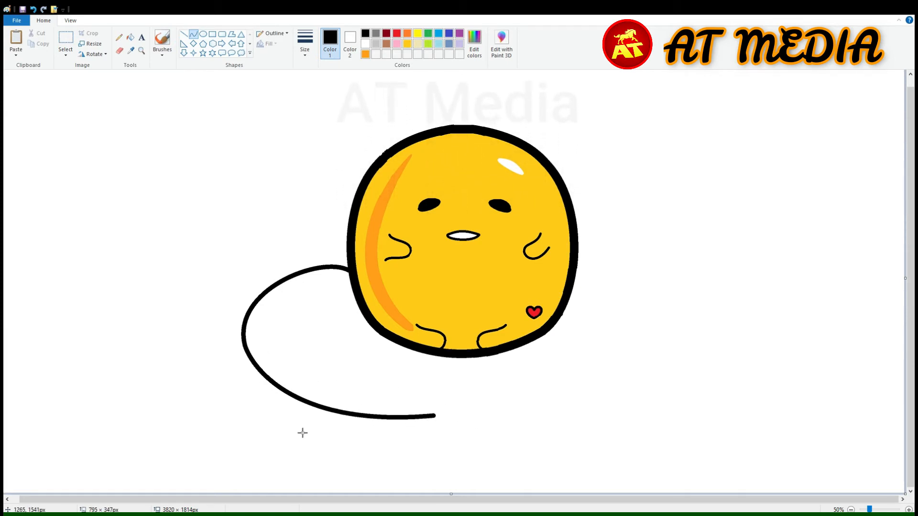
{"action": "left_click_drag", "start_coordinate": [435, 417], "coordinate": [545, 416]}
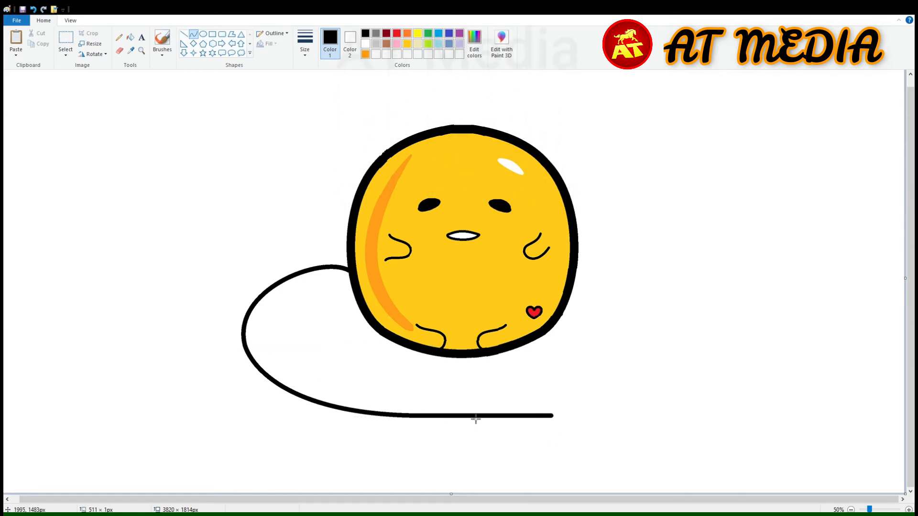
{"action": "left_click_drag", "start_coordinate": [476, 419], "coordinate": [489, 407]}
Draw a black curve from the end of the bottom edge around to the body's right side, closing the egg white
{"action": "mouse_move", "coordinate": [555, 417]}
{"action": "left_mouse_down"}
{"action": "mouse_move", "coordinate": [578, 281]}
{"action": "mouse_move", "coordinate": [571, 297]}
{"action": "left_mouse_up"}
{"action": "mouse_move", "coordinate": [568, 369]}
{"action": "left_mouse_down"}
{"action": "mouse_move", "coordinate": [571, 419]}
{"action": "mouse_move", "coordinate": [645, 460]}
{"action": "left_mouse_up"}
{"action": "mouse_move", "coordinate": [679, 407]}
{"action": "left_mouse_down"}
{"action": "mouse_move", "coordinate": [742, 281]}
{"action": "mouse_move", "coordinate": [824, 291]}
{"action": "mouse_move", "coordinate": [839, 276]}
{"action": "left_mouse_up"}
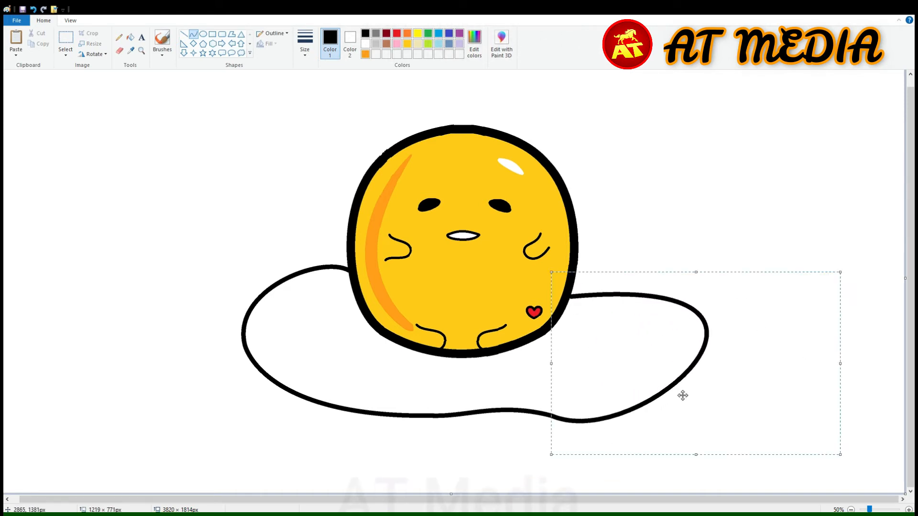
{"action": "left_click", "coordinate": [287, 221]}
Select the left eye and widen it slightly
{"action": "left_click", "coordinate": [65, 43]}
{"action": "left_click_drag", "start_coordinate": [404, 193], "coordinate": [442, 215]}
{"action": "key", "text": "Left"}
{"action": "key", "text": "Left"}
{"action": "key", "text": "Left"}
{"action": "key", "text": "Left"}
{"action": "key", "text": "Left"}
{"action": "key", "text": "Left"}
{"action": "key", "text": "Left"}
{"action": "key", "text": "Left"}
{"action": "key", "text": "Left"}
{"action": "key", "text": "Left"}
{"action": "key", "text": "Left"}
{"action": "key", "text": "Left"}
{"action": "key", "text": "Left"}
Replace the right eye with a horizontally flipped copy of the widened left eye
{"action": "key", "text": "Delete"}
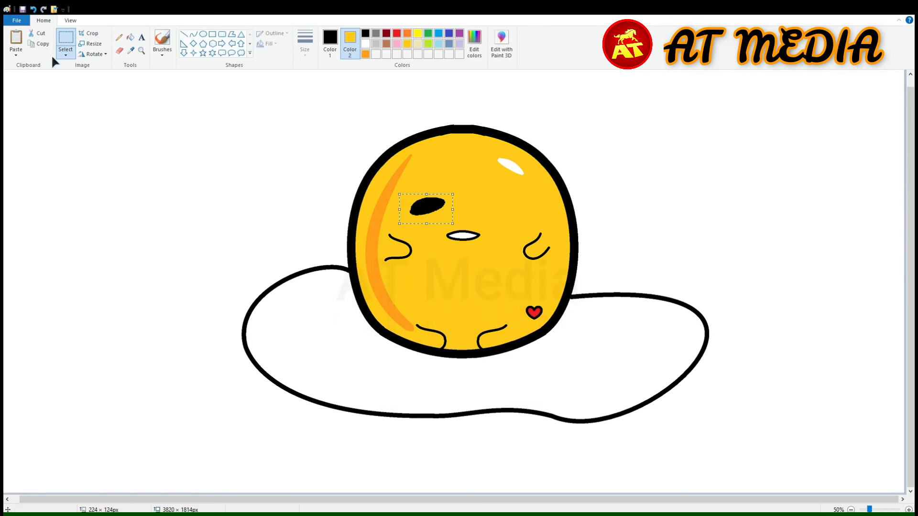
{"action": "left_click_drag", "start_coordinate": [33, 87], "coordinate": [501, 211]}
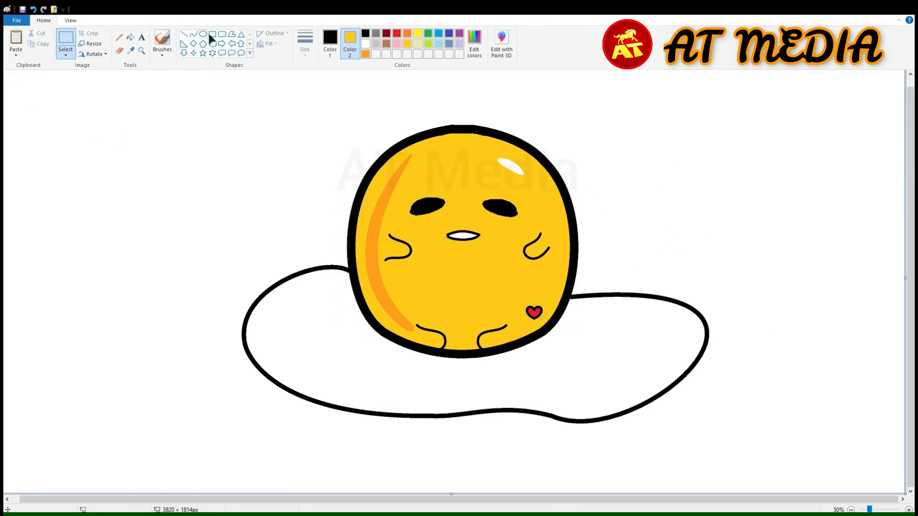
Set Color 2 to white and draw a light grey curve inside the egg white's upper-left edge, starting at the body
{"action": "left_click", "coordinate": [194, 34]}
{"action": "left_click", "coordinate": [365, 43]}
{"action": "left_click", "coordinate": [330, 43]}
{"action": "left_click", "coordinate": [376, 43]}
{"action": "scroll", "coordinate": [549, 400], "scroll_direction": "up", "scroll_amount": 1}
{"action": "scroll", "coordinate": [622, 287], "scroll_direction": "down", "scroll_amount": 3}
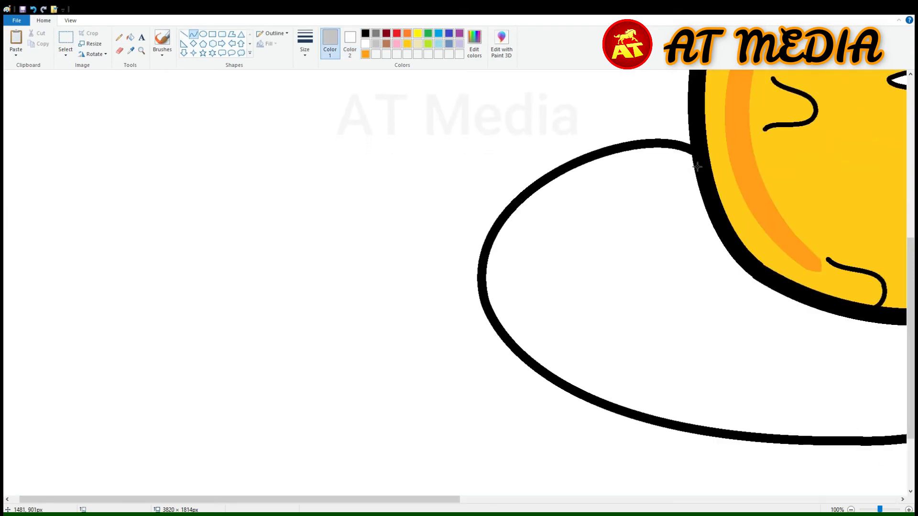
{"action": "left_click_drag", "start_coordinate": [697, 165], "coordinate": [584, 207]}
{"action": "key", "text": "ctrl+z"}
{"action": "mouse_move", "coordinate": [698, 164]}
{"action": "left_mouse_down"}
{"action": "mouse_move", "coordinate": [544, 207]}
{"action": "mouse_move", "coordinate": [523, 290]}
{"action": "left_mouse_up"}
{"action": "mouse_move", "coordinate": [593, 211]}
{"action": "left_mouse_down"}
{"action": "mouse_move", "coordinate": [635, 162]}
{"action": "mouse_move", "coordinate": [626, 157]}
{"action": "left_mouse_up"}
{"action": "left_click_drag", "start_coordinate": [521, 210], "coordinate": [482, 209]}
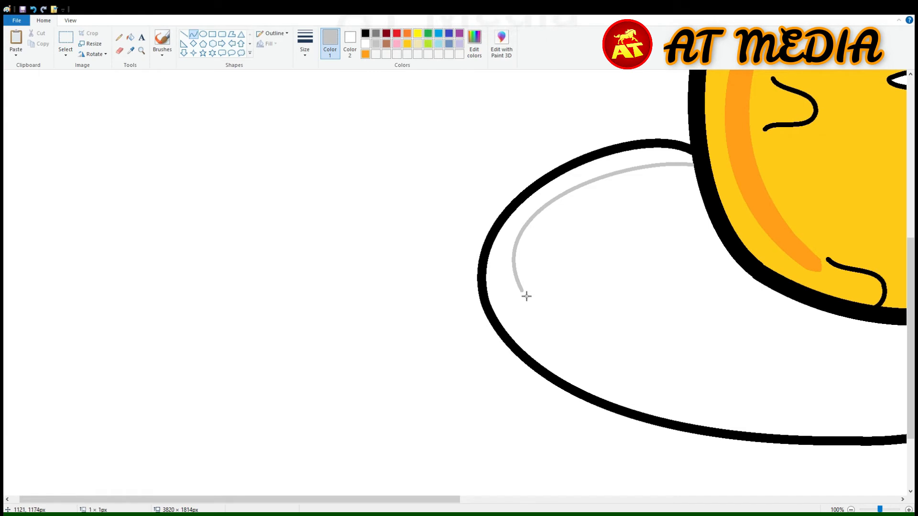
Continue the light grey inner curve along the egg white's lower-left edge
{"action": "left_click_drag", "start_coordinate": [523, 292], "coordinate": [822, 427]}
{"action": "left_click_drag", "start_coordinate": [572, 319], "coordinate": [538, 338]}
{"action": "left_click_drag", "start_coordinate": [644, 407], "coordinate": [604, 410]}
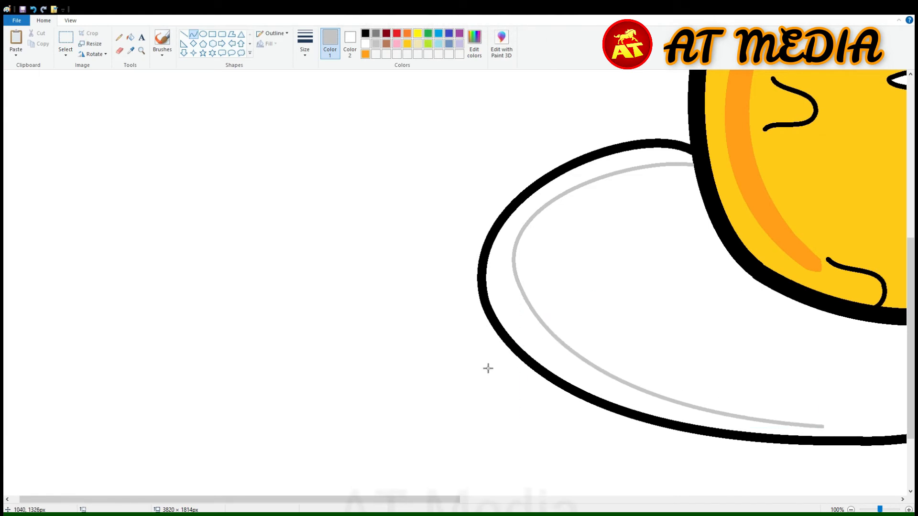
Extend the light grey inner line along the middle of the egg white's bottom edge, following its wave
{"action": "left_click_drag", "start_coordinate": [458, 499], "coordinate": [671, 499]}
{"action": "left_click_drag", "start_coordinate": [385, 427], "coordinate": [713, 443]}
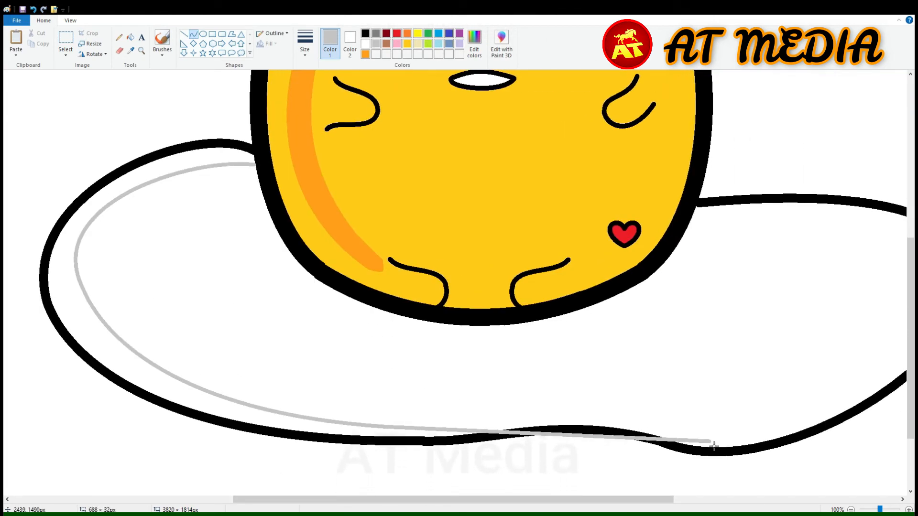
{"action": "left_click_drag", "start_coordinate": [420, 431], "coordinate": [414, 435]}
{"action": "left_click_drag", "start_coordinate": [588, 407], "coordinate": [598, 390]}
{"action": "left_click_drag", "start_coordinate": [711, 416], "coordinate": [700, 416]}
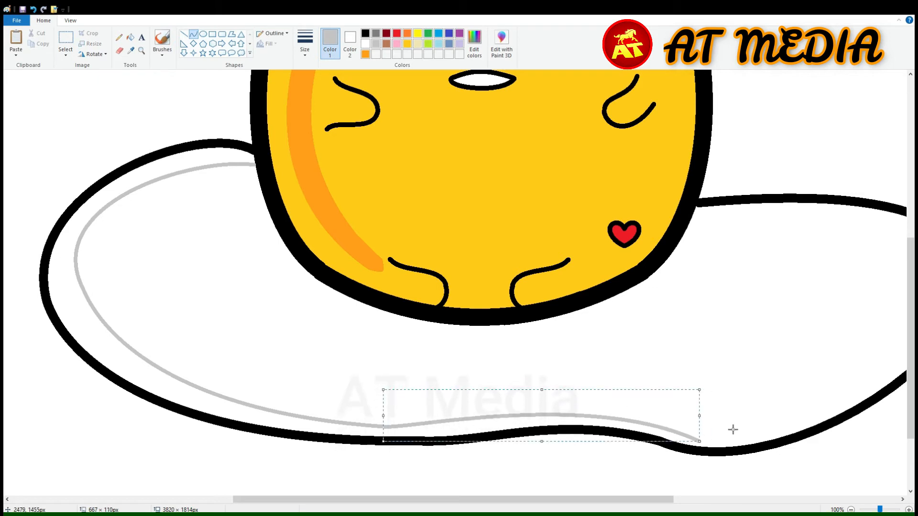
Draw a light grey curve inside the egg white's lower-right edge, joining the previous line
{"action": "left_click_drag", "start_coordinate": [580, 499], "coordinate": [662, 499]}
{"action": "left_click_drag", "start_coordinate": [528, 436], "coordinate": [775, 321]}
{"action": "mouse_move", "coordinate": [603, 404]}
{"action": "left_mouse_down"}
{"action": "mouse_move", "coordinate": [600, 440]}
{"action": "mouse_move", "coordinate": [716, 408]}
{"action": "left_mouse_up"}
Continue the light grey inner curve around the egg white's right end and along its upper-right edge back to the body
{"action": "left_click_drag", "start_coordinate": [771, 321], "coordinate": [734, 240]}
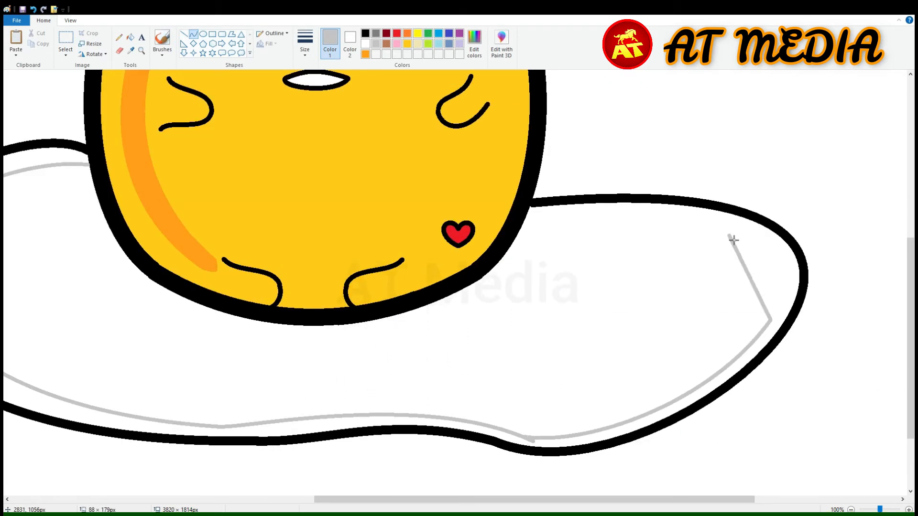
{"action": "left_click_drag", "start_coordinate": [750, 280], "coordinate": [809, 273]}
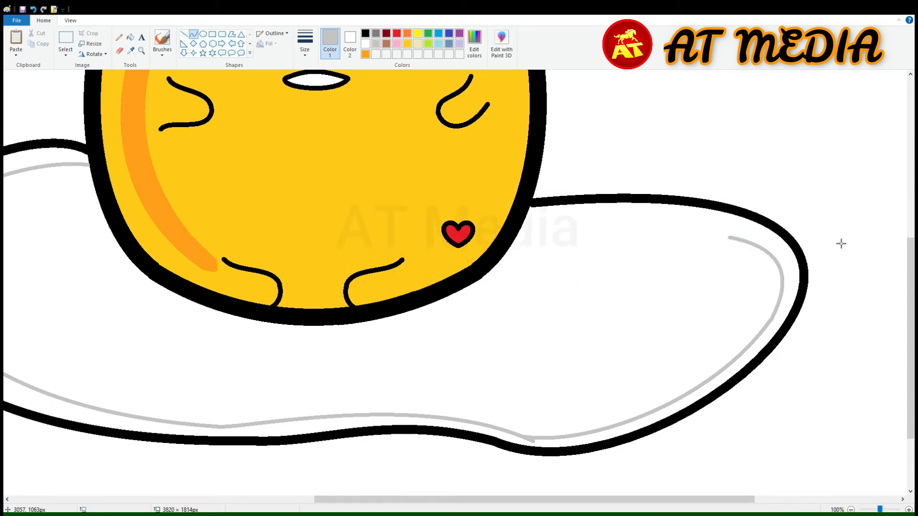
{"action": "left_click_drag", "start_coordinate": [645, 209], "coordinate": [540, 223]}
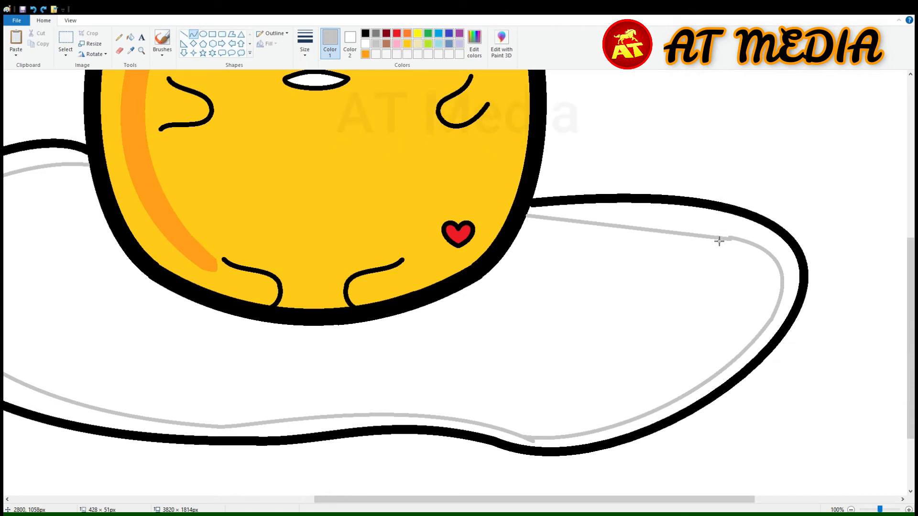
{"action": "left_click_drag", "start_coordinate": [720, 241], "coordinate": [610, 230]}
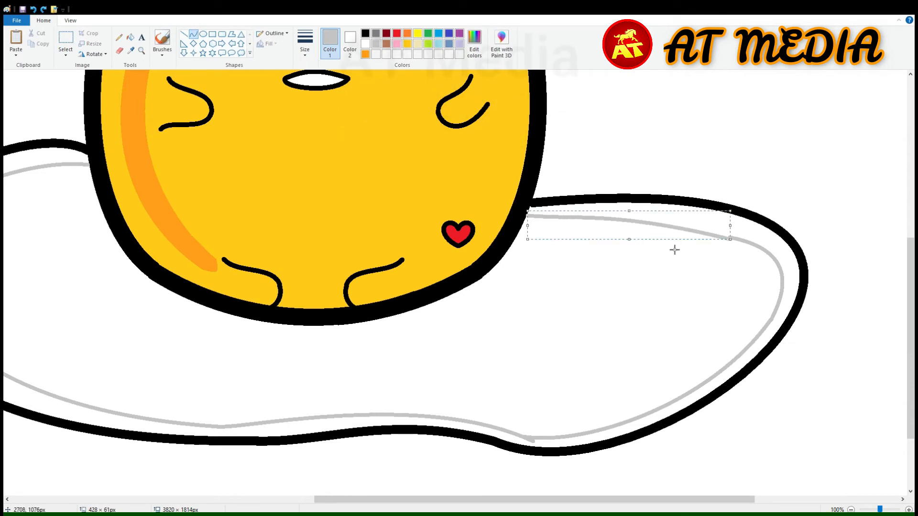
{"action": "left_click_drag", "start_coordinate": [674, 249], "coordinate": [653, 237]}
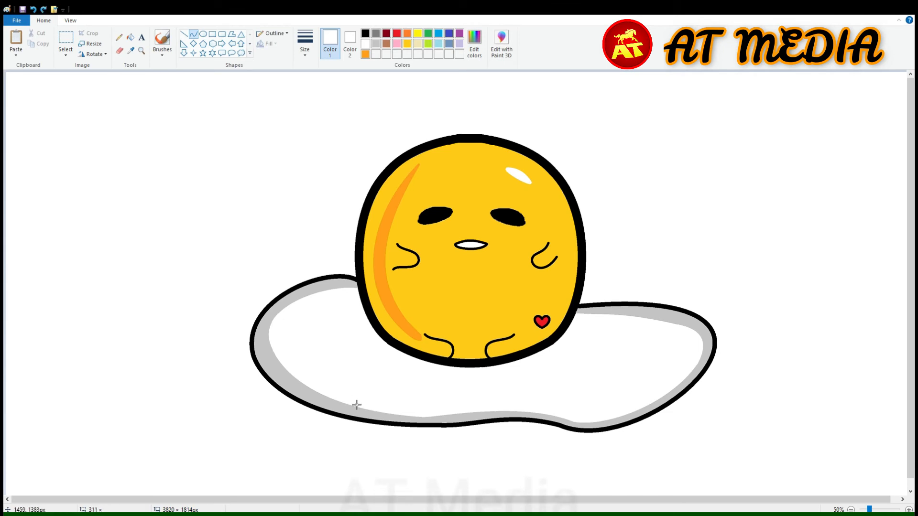
Smooth the inner edge of the grey shading at the egg white's lower left with a white curve and a white fill
{"action": "left_click_drag", "start_coordinate": [356, 405], "coordinate": [372, 409]}
{"action": "left_click_drag", "start_coordinate": [271, 351], "coordinate": [255, 353]}
{"action": "left_click_drag", "start_coordinate": [289, 383], "coordinate": [286, 392]}
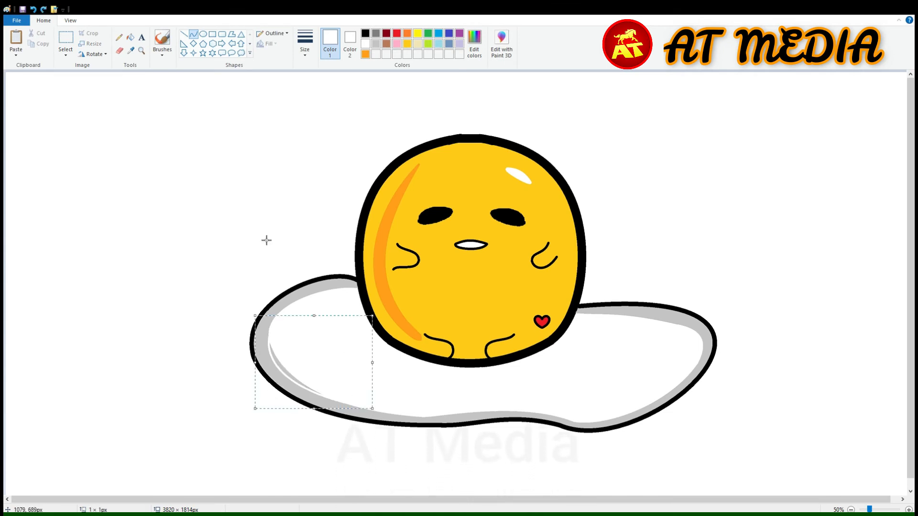
{"action": "left_click", "coordinate": [130, 36]}
{"action": "left_click", "coordinate": [291, 372]}
{"action": "scroll", "coordinate": [408, 326], "scroll_direction": "up", "scroll_amount": 1}
{"action": "scroll", "coordinate": [411, 345], "scroll_direction": "down", "scroll_amount": 3}
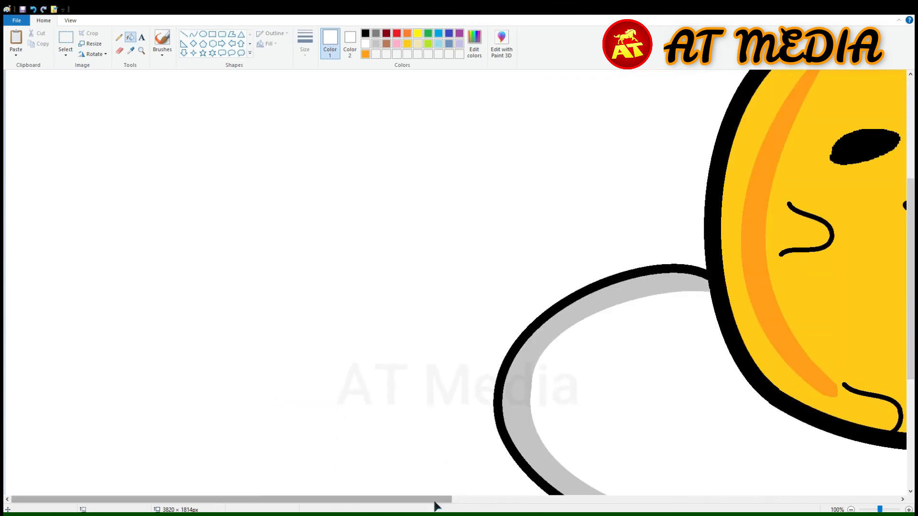
Draw a short light grey curve on the egg white, bulging out from the yolk body's lower-left edge
{"action": "left_click_drag", "start_coordinate": [434, 500], "coordinate": [611, 500]}
{"action": "left_click", "coordinate": [193, 35]}
{"action": "left_click", "coordinate": [376, 44]}
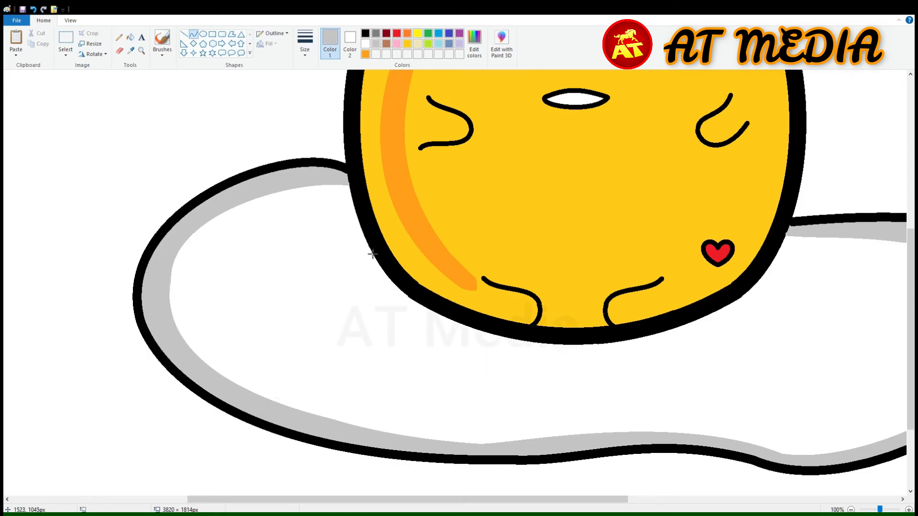
{"action": "left_click_drag", "start_coordinate": [396, 310], "coordinate": [368, 248]}
{"action": "mouse_move", "coordinate": [383, 280]}
{"action": "left_mouse_down"}
{"action": "mouse_move", "coordinate": [352, 266]}
{"action": "mouse_move", "coordinate": [370, 300]}
{"action": "mouse_move", "coordinate": [598, 359]}
{"action": "mouse_move", "coordinate": [651, 358]}
{"action": "left_mouse_up"}
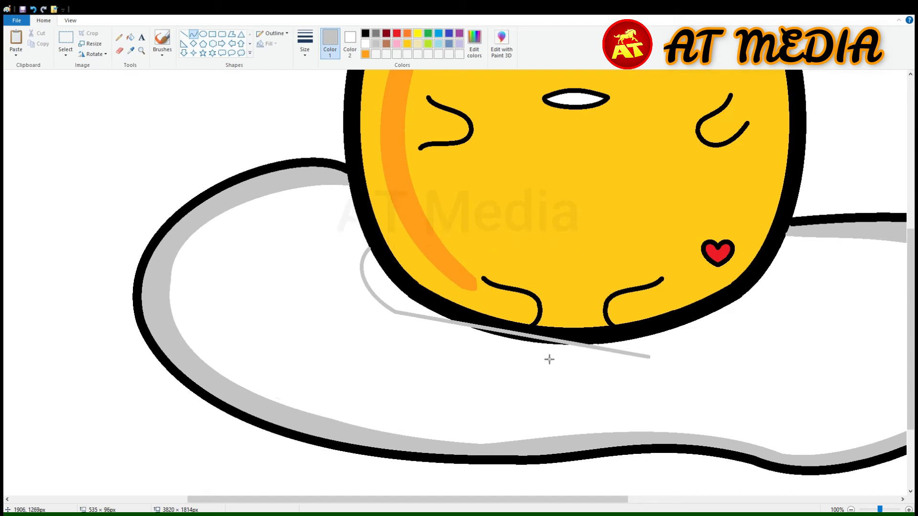
{"action": "left_click_drag", "start_coordinate": [549, 360], "coordinate": [598, 374]}
{"action": "left_click_drag", "start_coordinate": [648, 359], "coordinate": [777, 259]}
{"action": "mouse_move", "coordinate": [723, 306]}
{"action": "left_mouse_down"}
{"action": "mouse_move", "coordinate": [723, 337]}
{"action": "mouse_move", "coordinate": [741, 317]}
{"action": "left_mouse_up"}
{"action": "key", "text": "ctrl+z"}
{"action": "key", "text": "ctrl+z"}
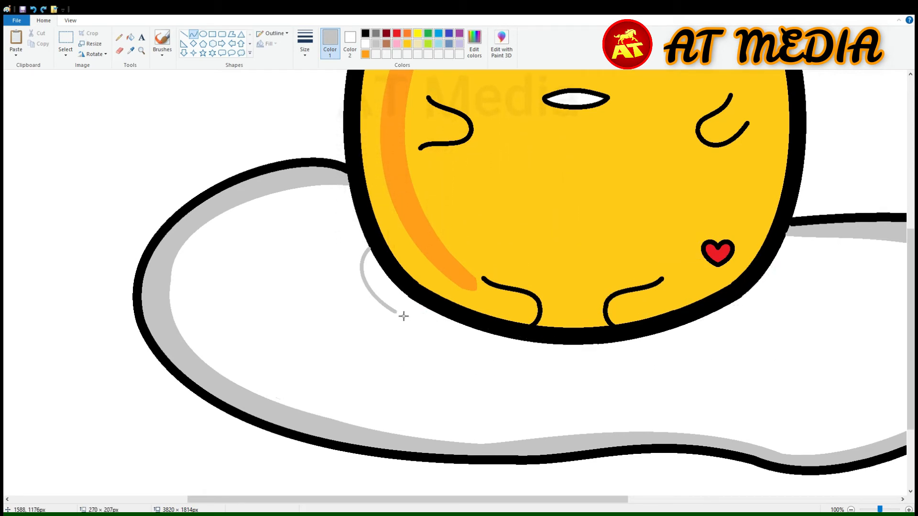
Extend the light grey curve beneath the yolk body to its lower-right edge and fill the enclosed shadow light grey
{"action": "left_click_drag", "start_coordinate": [399, 317], "coordinate": [742, 316]}
{"action": "left_click_drag", "start_coordinate": [516, 337], "coordinate": [508, 374]}
{"action": "mouse_move", "coordinate": [648, 375]}
{"action": "left_mouse_down"}
{"action": "mouse_move", "coordinate": [655, 392]}
{"action": "mouse_move", "coordinate": [647, 386]}
{"action": "left_mouse_up"}
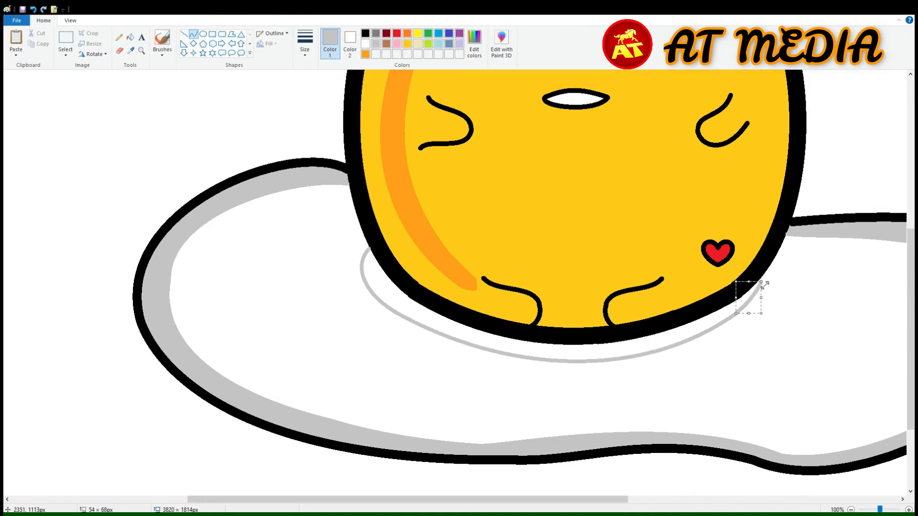
{"action": "left_click", "coordinate": [130, 37]}
{"action": "left_click", "coordinate": [456, 329]}
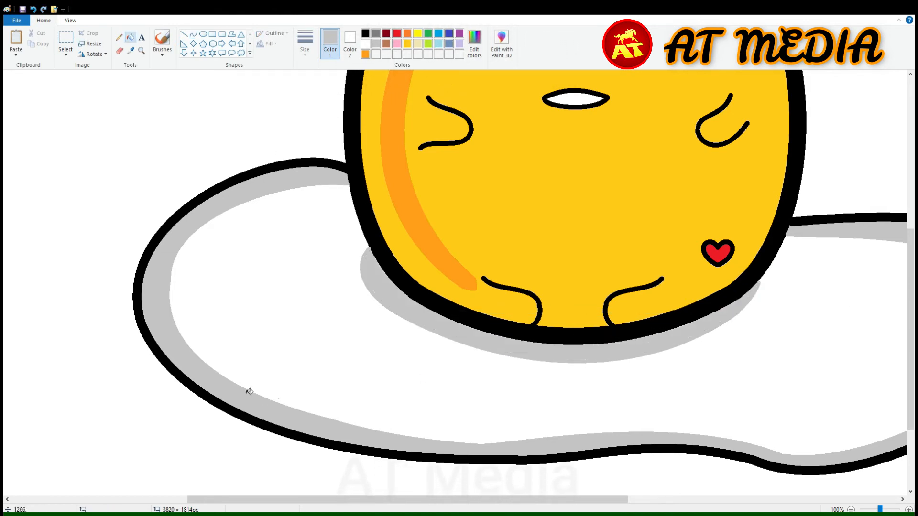
Draw two thin black curved accent lines in the egg white's right half, one near its lower edge and one near its upper edge
{"action": "left_click", "coordinate": [194, 34]}
{"action": "left_click", "coordinate": [365, 33]}
{"action": "left_click_drag", "start_coordinate": [535, 498], "coordinate": [682, 487]}
{"action": "left_click_drag", "start_coordinate": [652, 388], "coordinate": [552, 433]}
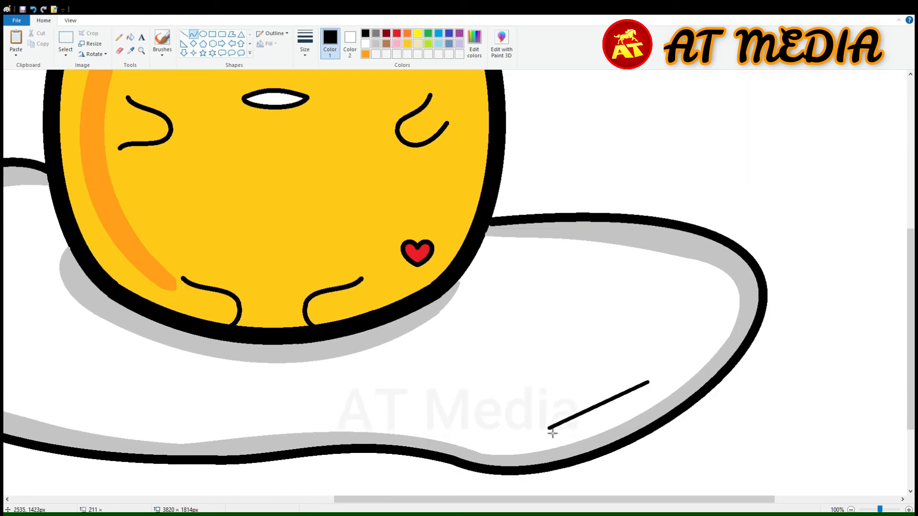
{"action": "left_click_drag", "start_coordinate": [614, 415], "coordinate": [620, 424]}
{"action": "left_click_drag", "start_coordinate": [586, 427], "coordinate": [586, 437]}
{"action": "mouse_move", "coordinate": [565, 261]}
{"action": "left_mouse_down"}
{"action": "mouse_move", "coordinate": [629, 272]}
{"action": "mouse_move", "coordinate": [599, 259]}
{"action": "left_mouse_up"}
{"action": "left_click_drag", "start_coordinate": [612, 262], "coordinate": [613, 258]}
Draw two thin black curved accent lines in the egg white's left half, one near its lower edge and one near its upper edge
{"action": "left_click_drag", "start_coordinate": [680, 500], "coordinate": [466, 499]}
{"action": "mouse_move", "coordinate": [431, 375]}
{"action": "left_mouse_down"}
{"action": "mouse_move", "coordinate": [473, 380]}
{"action": "mouse_move", "coordinate": [482, 392]}
{"action": "left_mouse_up"}
{"action": "left_click_drag", "start_coordinate": [454, 384], "coordinate": [462, 394]}
{"action": "left_click_drag", "start_coordinate": [381, 244], "coordinate": [466, 211]}
{"action": "left_click_drag", "start_coordinate": [423, 226], "coordinate": [419, 213]}
{"action": "left_click", "coordinate": [871, 510]}
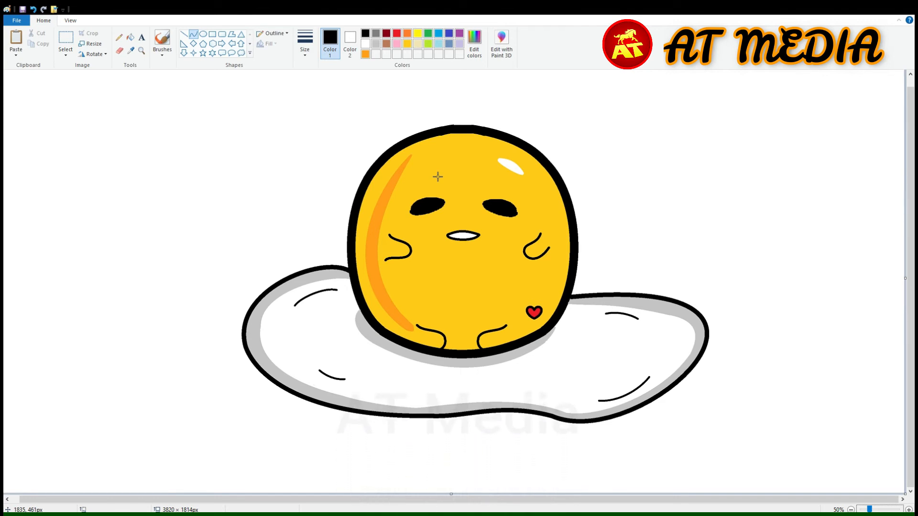
Choose a thicker black line and draw a tall arch open at the bottom, beside the egg white's left end
{"action": "left_click", "coordinate": [399, 34]}
{"action": "left_click", "coordinate": [366, 34]}
{"action": "left_click", "coordinate": [305, 44]}
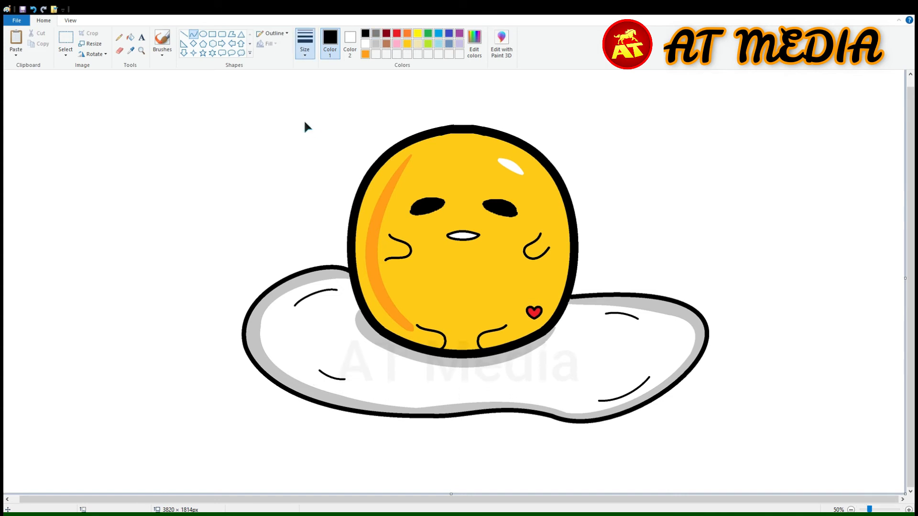
{"action": "left_click", "coordinate": [304, 125]}
{"action": "left_click_drag", "start_coordinate": [121, 342], "coordinate": [204, 341]}
{"action": "left_click_drag", "start_coordinate": [161, 330], "coordinate": [86, 192]}
{"action": "left_click_drag", "start_coordinate": [176, 229], "coordinate": [251, 211]}
{"action": "left_click", "coordinate": [716, 146]}
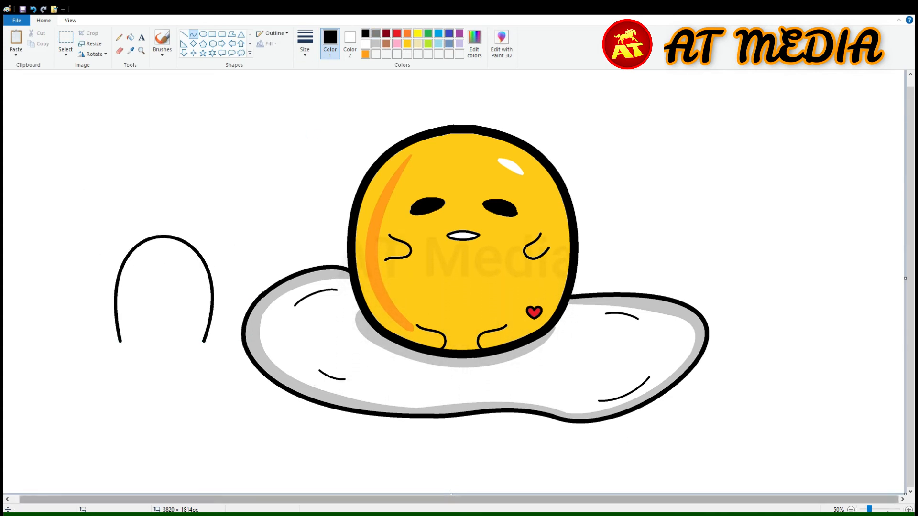
Draw a small black curved foot outline curling outward from the arch's lower-left end
{"action": "left_click", "coordinate": [909, 510]}
{"action": "left_click", "coordinate": [909, 510]}
{"action": "scroll", "coordinate": [414, 424], "scroll_direction": "down", "scroll_amount": 8}
{"action": "mouse_move", "coordinate": [465, 300]}
{"action": "left_mouse_down"}
{"action": "mouse_move", "coordinate": [529, 338]}
{"action": "mouse_move", "coordinate": [353, 337]}
{"action": "left_mouse_up"}
{"action": "left_click_drag", "start_coordinate": [500, 365], "coordinate": [490, 374]}
{"action": "left_click", "coordinate": [612, 338]}
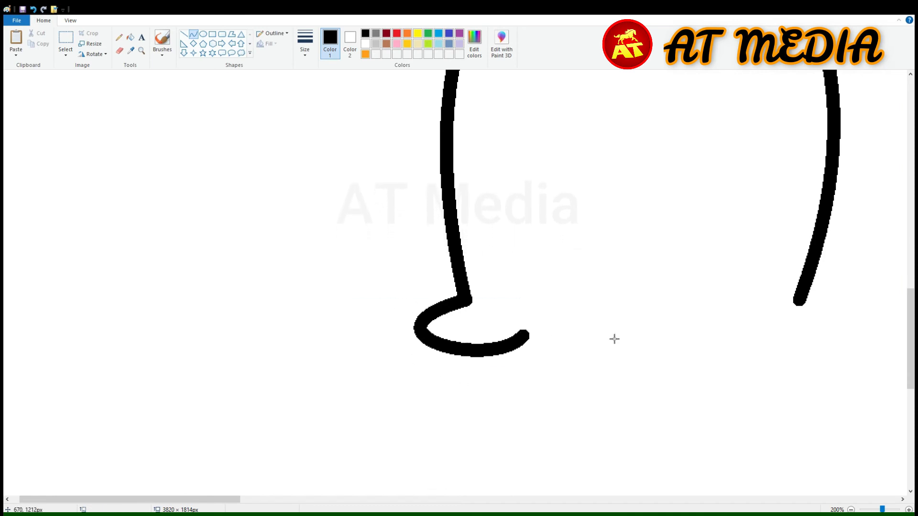
Close the arch's bottom with two wavy black lobes and an outward-curling foot at its lower-right end
{"action": "left_click_drag", "start_coordinate": [529, 335], "coordinate": [667, 347]}
{"action": "mouse_move", "coordinate": [605, 319]}
{"action": "left_mouse_down"}
{"action": "mouse_move", "coordinate": [596, 454]}
{"action": "mouse_move", "coordinate": [598, 442]}
{"action": "left_mouse_up"}
{"action": "left_click_drag", "start_coordinate": [670, 340], "coordinate": [782, 343]}
{"action": "left_click_drag", "start_coordinate": [729, 352], "coordinate": [737, 424]}
{"action": "left_click_drag", "start_coordinate": [783, 337], "coordinate": [799, 304]}
{"action": "mouse_move", "coordinate": [804, 327]}
{"action": "left_mouse_down"}
{"action": "mouse_move", "coordinate": [859, 382]}
{"action": "mouse_move", "coordinate": [851, 368]}
{"action": "left_mouse_up"}
Fill the small character's body with a brighter custom red
{"action": "scroll", "coordinate": [524, 400], "scroll_direction": "up", "scroll_amount": 2}
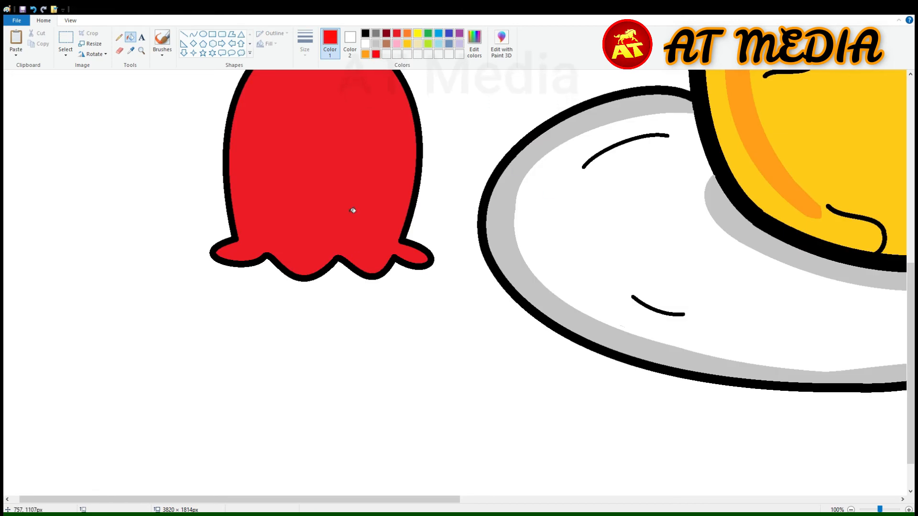
{"action": "left_click", "coordinate": [353, 210]}
{"action": "scroll", "coordinate": [353, 210], "scroll_direction": "up", "scroll_amount": 2}
Draw a solid black ellipse of about 63 × 40 px as the small red character's left eye
{"action": "left_click", "coordinate": [203, 34]}
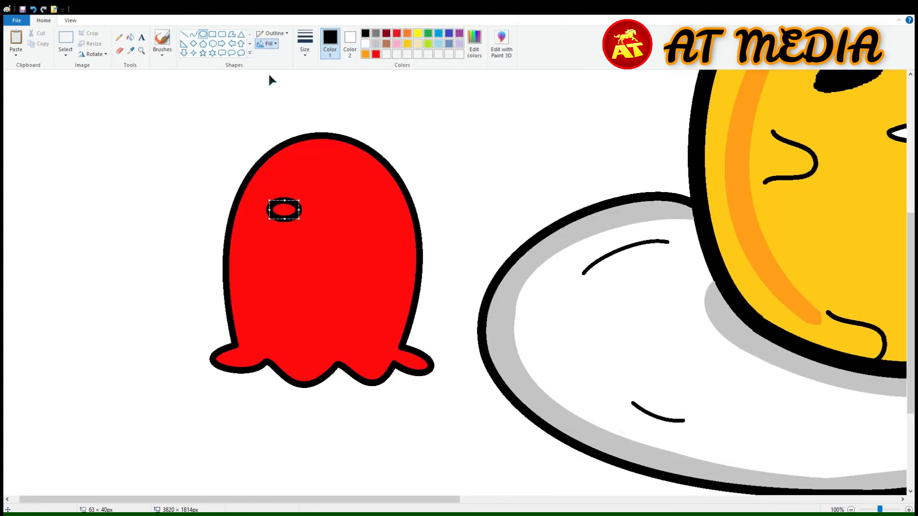
{"action": "left_click", "coordinate": [366, 34]}
{"action": "left_click", "coordinate": [351, 43]}
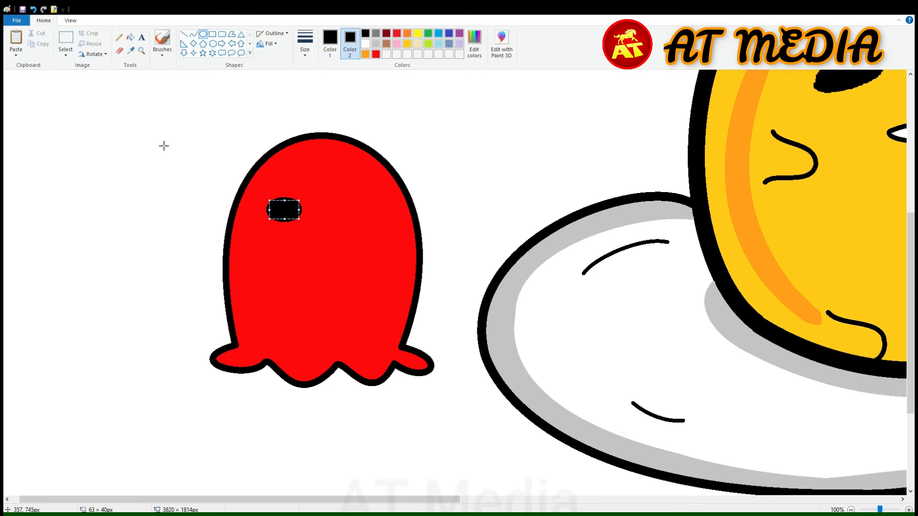
Set Color 2 to the custom red, copy the black eye and place the duplicate level with it as the right eye
{"action": "left_click", "coordinate": [66, 38]}
{"action": "left_click", "coordinate": [375, 53]}
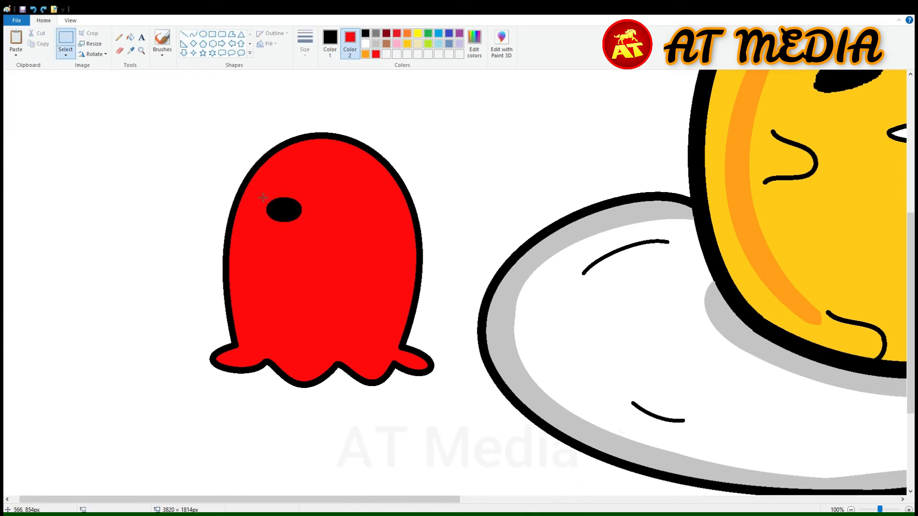
{"action": "left_click_drag", "start_coordinate": [258, 192], "coordinate": [316, 228]}
{"action": "left_click", "coordinate": [42, 43]}
{"action": "left_click", "coordinate": [15, 38]}
{"action": "left_click_drag", "start_coordinate": [38, 89], "coordinate": [363, 211]}
{"action": "left_click", "coordinate": [443, 279]}
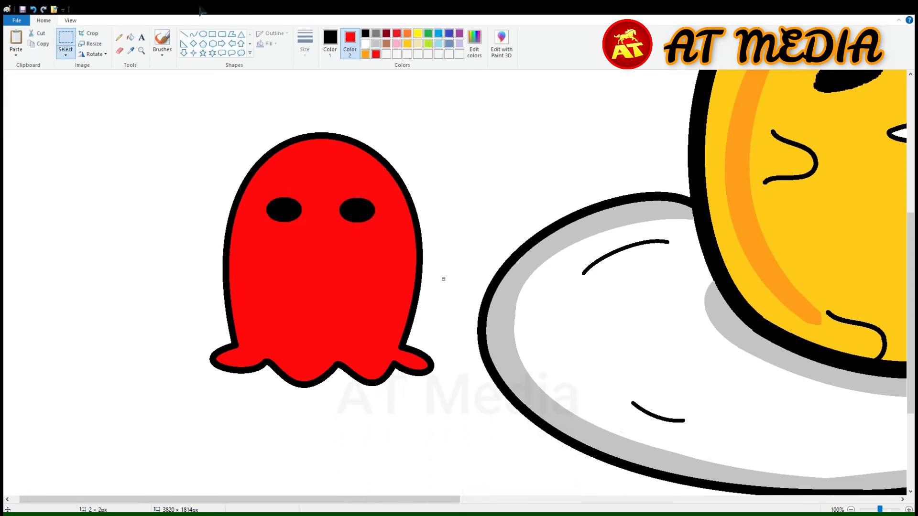
Draw a small mouth from two black curves below the eyes and fill it with rose pink
{"action": "left_click", "coordinate": [193, 34]}
{"action": "left_click", "coordinate": [330, 41]}
{"action": "mouse_move", "coordinate": [302, 249]}
{"action": "left_mouse_down"}
{"action": "mouse_move", "coordinate": [341, 248]}
{"action": "mouse_move", "coordinate": [318, 239]}
{"action": "left_mouse_up"}
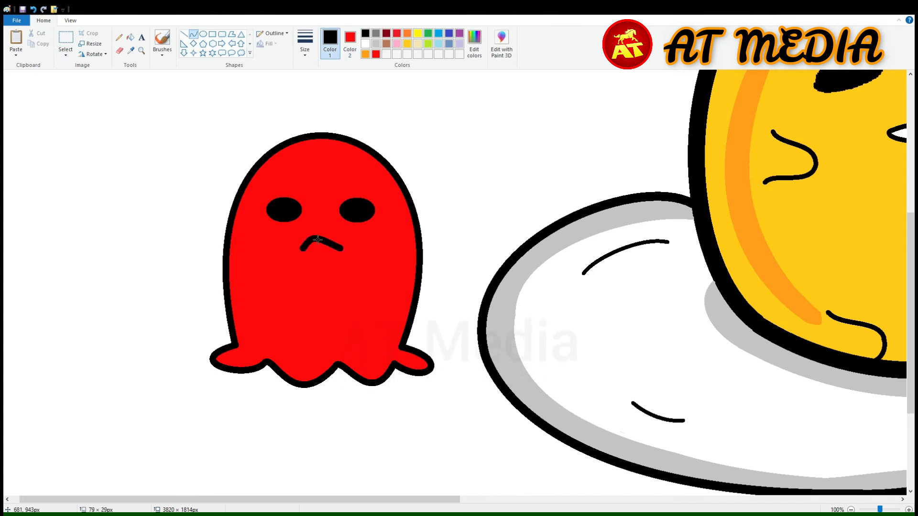
{"action": "left_click", "coordinate": [323, 257]}
{"action": "left_click", "coordinate": [397, 43]}
{"action": "left_click", "coordinate": [131, 38]}
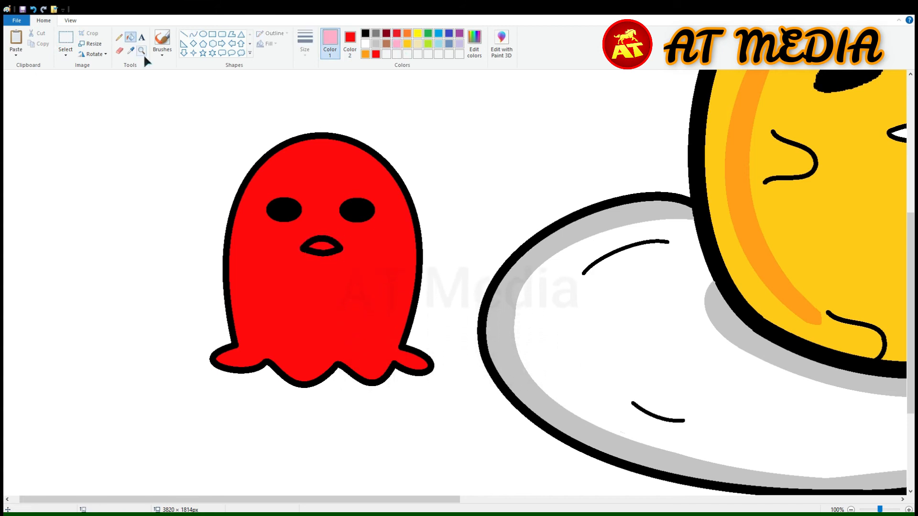
Draw light red highlight curves inside the small character's left and right edges
{"action": "left_click", "coordinate": [193, 34]}
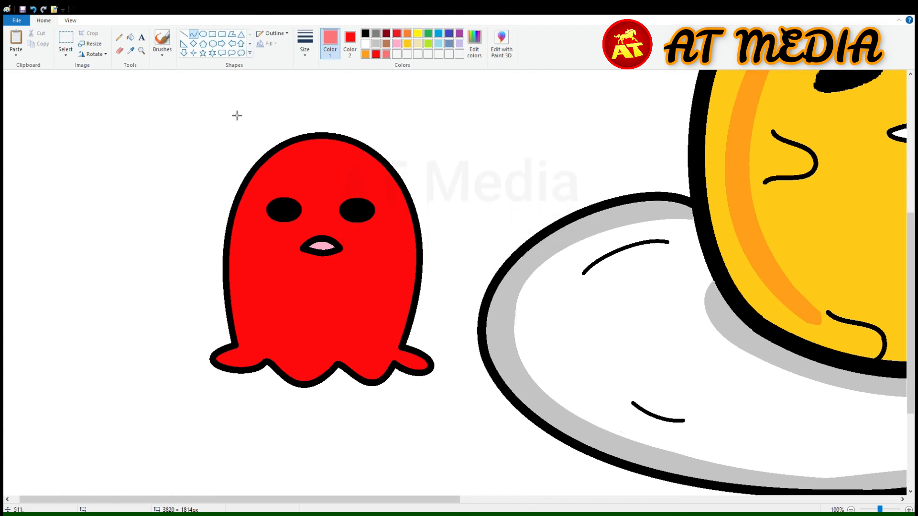
{"action": "left_click_drag", "start_coordinate": [280, 163], "coordinate": [245, 339]}
{"action": "left_click_drag", "start_coordinate": [262, 252], "coordinate": [232, 249]}
{"action": "left_click_drag", "start_coordinate": [408, 243], "coordinate": [395, 341]}
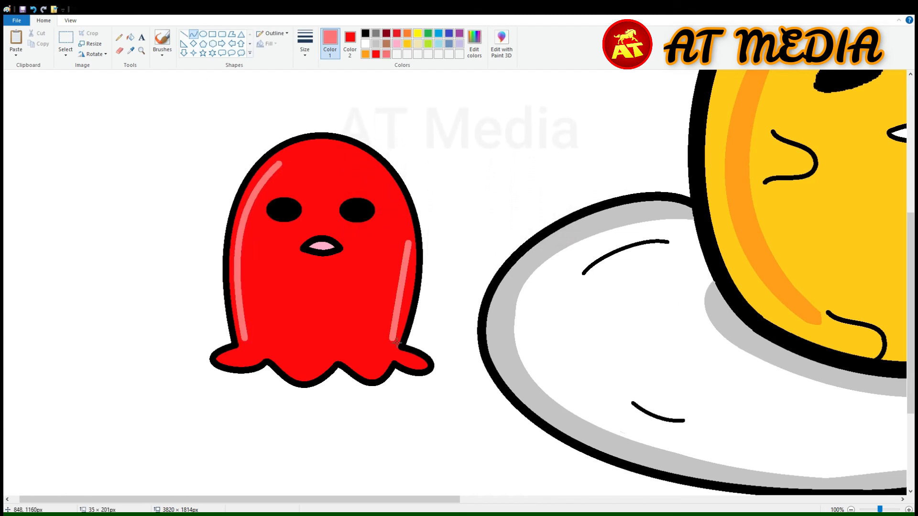
{"action": "left_click_drag", "start_coordinate": [401, 293], "coordinate": [404, 290]}
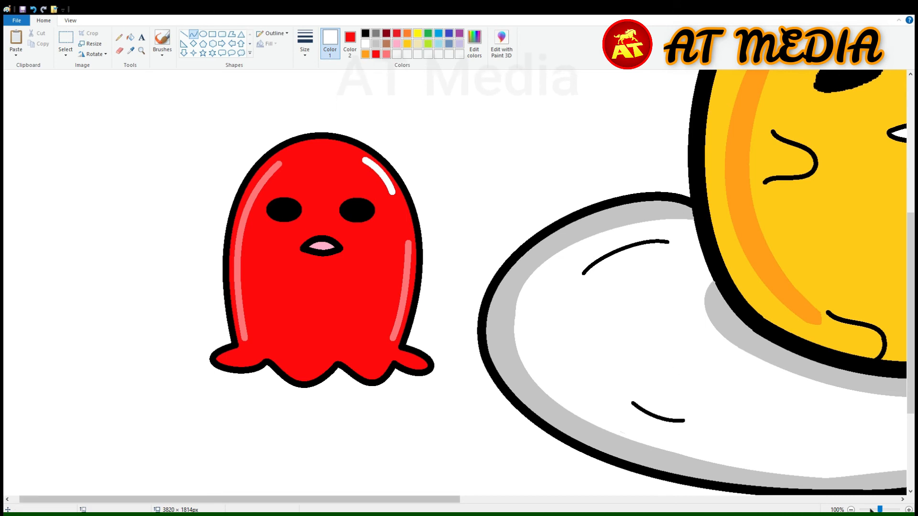
{"action": "left_click", "coordinate": [871, 510]}
{"action": "left_click", "coordinate": [68, 42]}
{"action": "left_click_drag", "start_coordinate": [68, 200], "coordinate": [221, 396]}
{"action": "left_click_drag", "start_coordinate": [69, 396], "coordinate": [88, 378]}
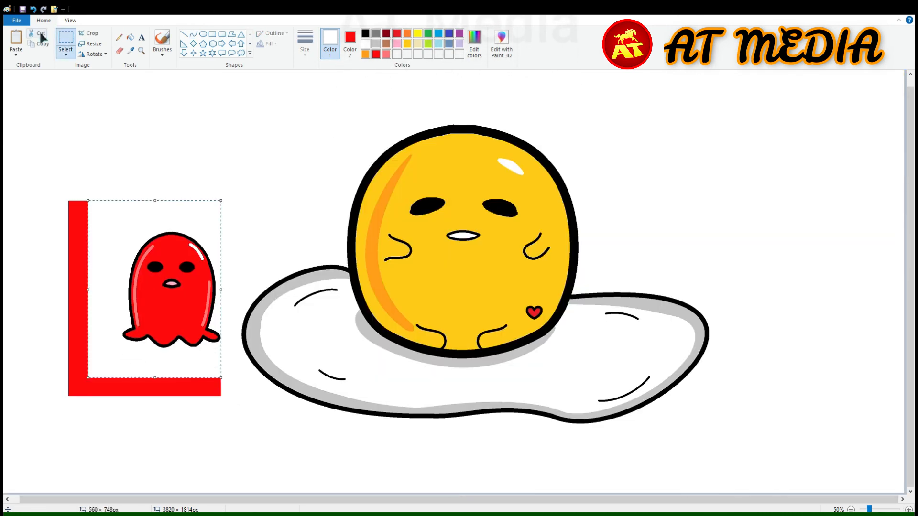
{"action": "key", "text": "ctrl+z"}
Set Color 2 to white, shrink the small red character and move it close to the egg white's left end
{"action": "left_click", "coordinate": [350, 44]}
{"action": "left_click_drag", "start_coordinate": [227, 391], "coordinate": [227, 392]}
{"action": "left_click_drag", "start_coordinate": [83, 389], "coordinate": [104, 360]}
{"action": "left_click_drag", "start_coordinate": [147, 318], "coordinate": [207, 353]}
Try light turquoise and lime as fill colours for the background
{"action": "left_click", "coordinate": [330, 44]}
{"action": "left_click", "coordinate": [439, 44]}
{"action": "left_click", "coordinate": [130, 37]}
{"action": "left_click", "coordinate": [229, 143]}
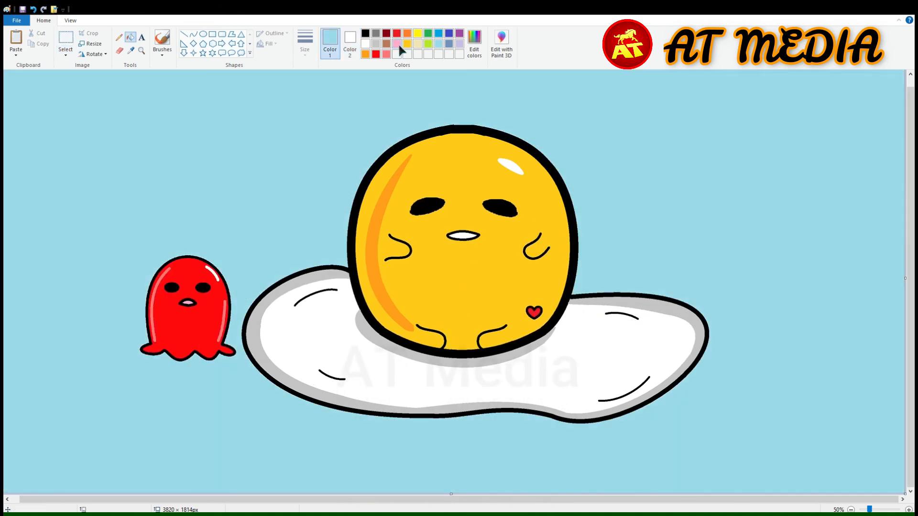
{"action": "left_click", "coordinate": [397, 44]}
{"action": "left_click", "coordinate": [397, 33]}
{"action": "left_click", "coordinate": [344, 99]}
{"action": "left_click", "coordinate": [428, 44]}
{"action": "left_click", "coordinate": [228, 184]}
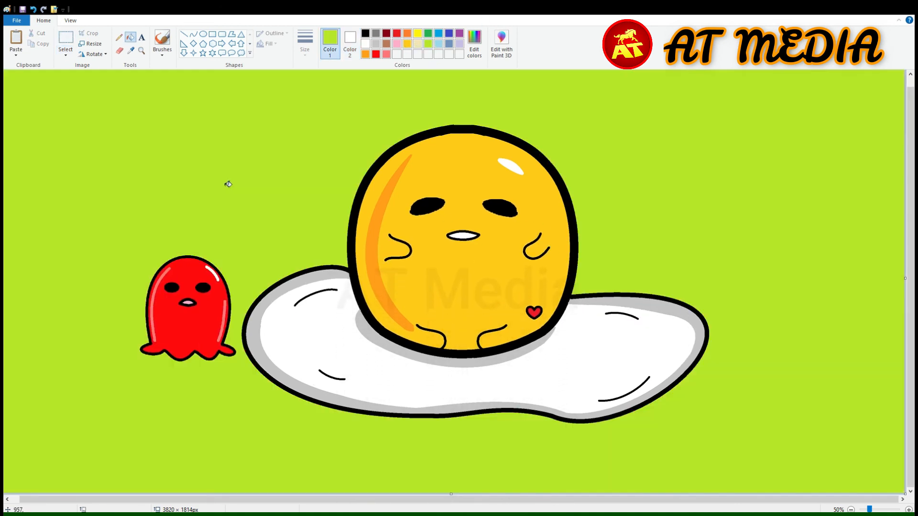
Fill the background with rose pink and place a flat darker pink ellipse about 2403 × 123 px below the egg
{"action": "left_click", "coordinate": [316, 162]}
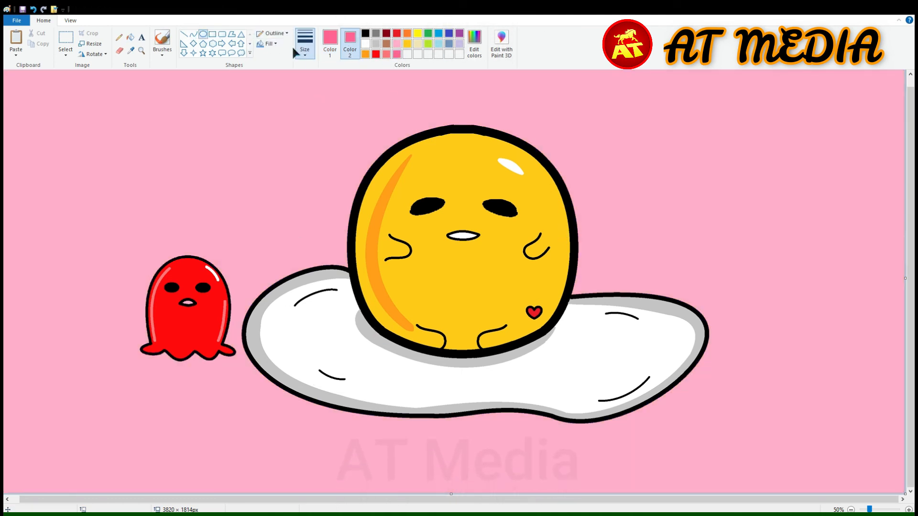
{"action": "mouse_move", "coordinate": [186, 420]}
{"action": "left_mouse_down"}
{"action": "mouse_move", "coordinate": [516, 451]}
{"action": "mouse_move", "coordinate": [760, 451]}
{"action": "left_mouse_up"}
{"action": "left_click_drag", "start_coordinate": [667, 447], "coordinate": [695, 463]}
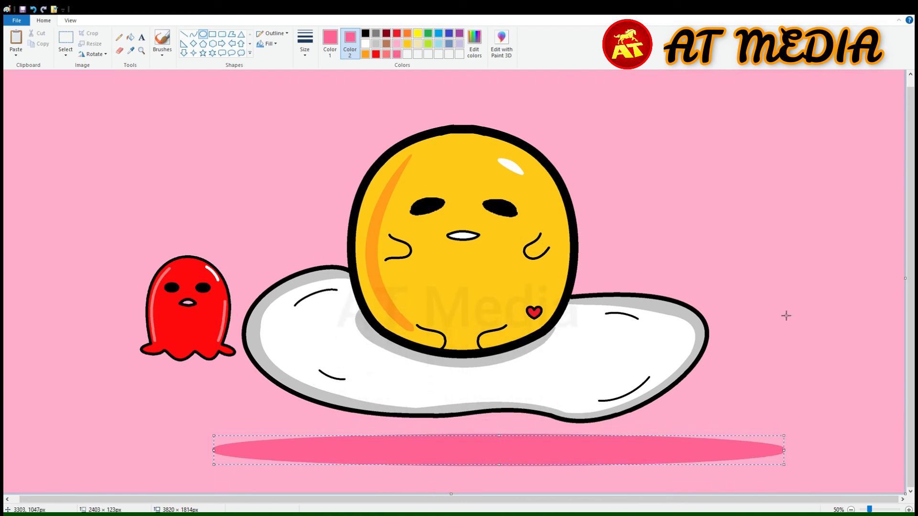
Set Color 2 to rose pink and move the whole egg character slightly up and to the right
{"action": "mouse_move", "coordinate": [271, 242]}
{"action": "left_mouse_down"}
{"action": "mouse_move", "coordinate": [323, 432]}
{"action": "mouse_move", "coordinate": [382, 432]}
{"action": "mouse_move", "coordinate": [277, 246]}
{"action": "left_mouse_up"}
{"action": "key", "text": "ctrl+z"}
{"action": "left_click", "coordinate": [397, 43]}
{"action": "mouse_move", "coordinate": [286, 243]}
{"action": "left_mouse_down"}
{"action": "mouse_move", "coordinate": [239, 338]}
{"action": "mouse_move", "coordinate": [468, 436]}
{"action": "mouse_move", "coordinate": [666, 150]}
{"action": "mouse_move", "coordinate": [286, 246]}
{"action": "left_mouse_up"}
{"action": "mouse_move", "coordinate": [440, 238]}
{"action": "left_mouse_down"}
{"action": "mouse_move", "coordinate": [473, 263]}
{"action": "mouse_move", "coordinate": [470, 283]}
{"action": "left_mouse_up"}
{"action": "left_click_drag", "start_coordinate": [712, 396], "coordinate": [701, 393]}
{"action": "left_click_drag", "start_coordinate": [653, 426], "coordinate": [649, 375]}
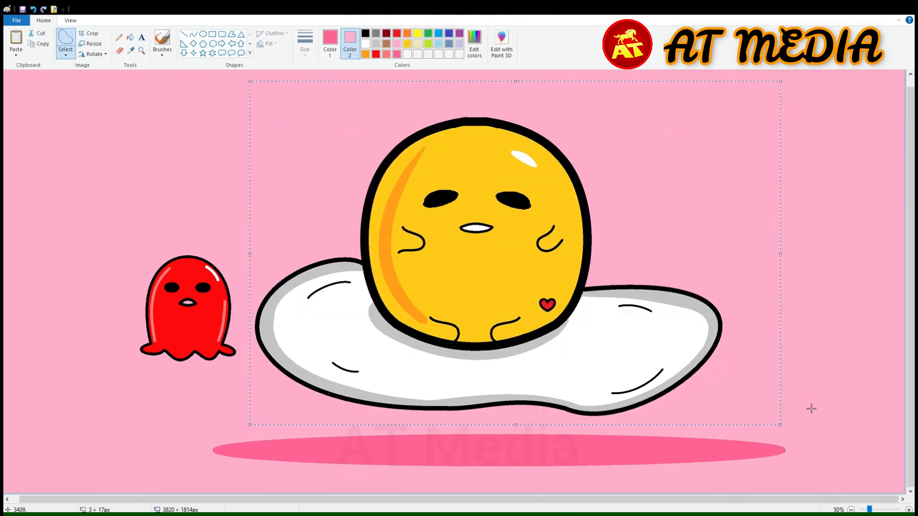
Stretch the darker pink ellipse much taller and move it down below the egg so its lower part leaves the canvas
{"action": "left_click_drag", "start_coordinate": [828, 479], "coordinate": [811, 472]}
{"action": "left_click_drag", "start_coordinate": [504, 433], "coordinate": [500, 327]}
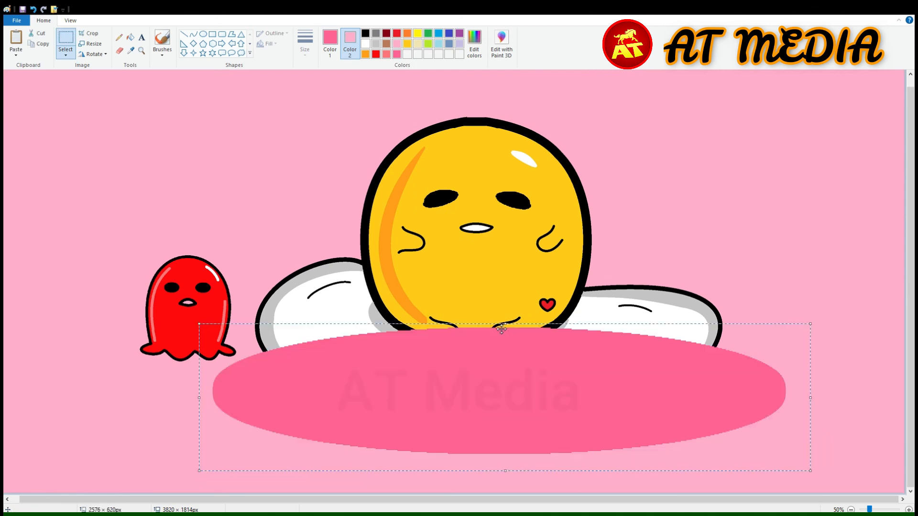
{"action": "left_click_drag", "start_coordinate": [522, 381], "coordinate": [509, 475]}
{"action": "left_click", "coordinate": [67, 40]}
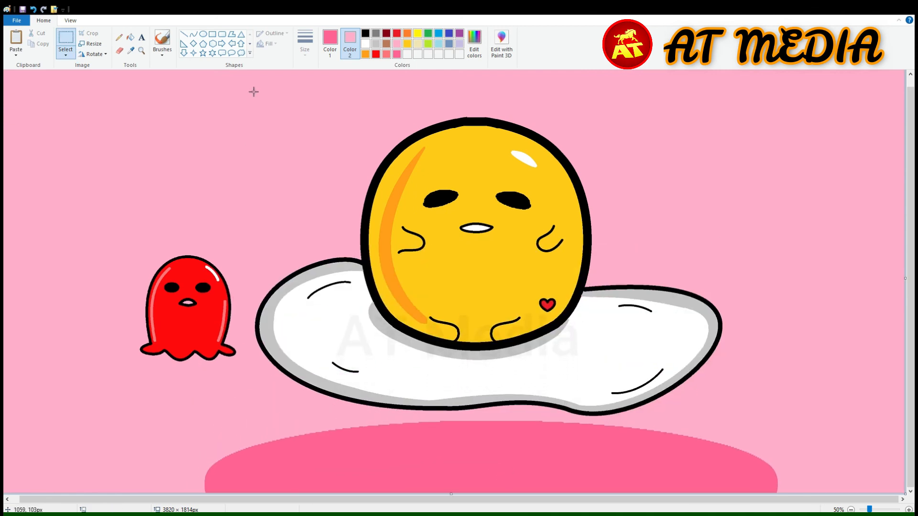
Move the egg character down onto the darker pink ellipse, and shift both together slightly up and to the right
{"action": "left_click_drag", "start_coordinate": [760, 419], "coordinate": [765, 419]}
{"action": "left_click_drag", "start_coordinate": [654, 346], "coordinate": [660, 418]}
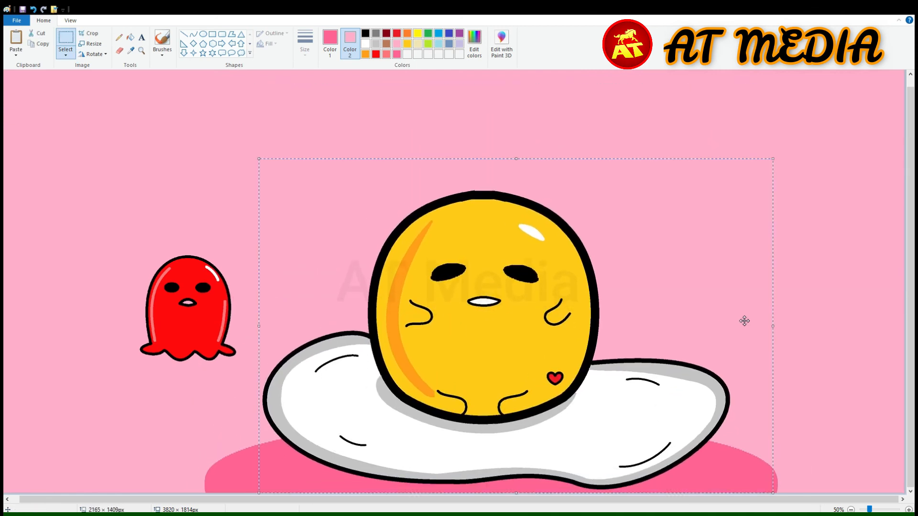
{"action": "left_click", "coordinate": [66, 89]}
{"action": "mouse_move", "coordinate": [200, 424]}
{"action": "left_mouse_down"}
{"action": "mouse_move", "coordinate": [191, 496]}
{"action": "mouse_move", "coordinate": [268, 349]}
{"action": "mouse_move", "coordinate": [196, 429]}
{"action": "left_mouse_up"}
{"action": "left_click_drag", "start_coordinate": [378, 414], "coordinate": [391, 374]}
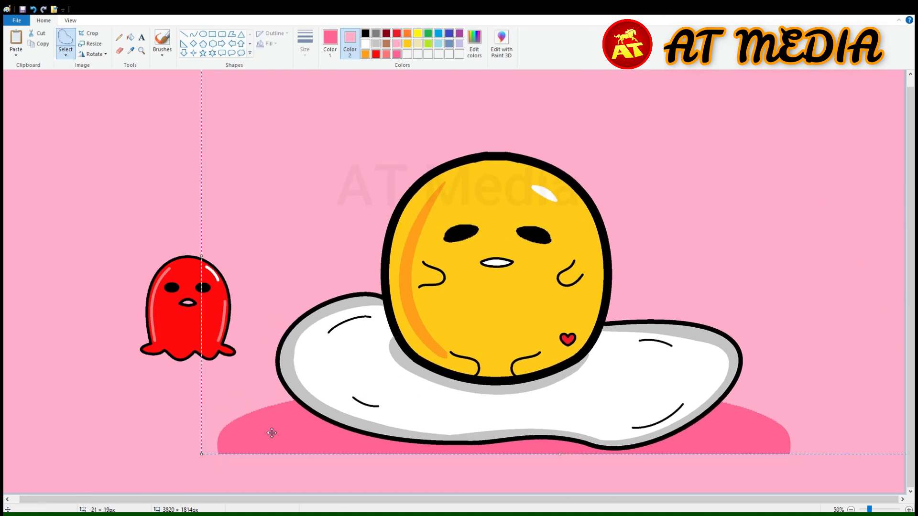
Close the cut-off lower part of the darker pink shape with a downward-bulging curve and fill it with the same darker pink
{"action": "left_click", "coordinate": [193, 34]}
{"action": "left_click_drag", "start_coordinate": [219, 454], "coordinate": [671, 473]}
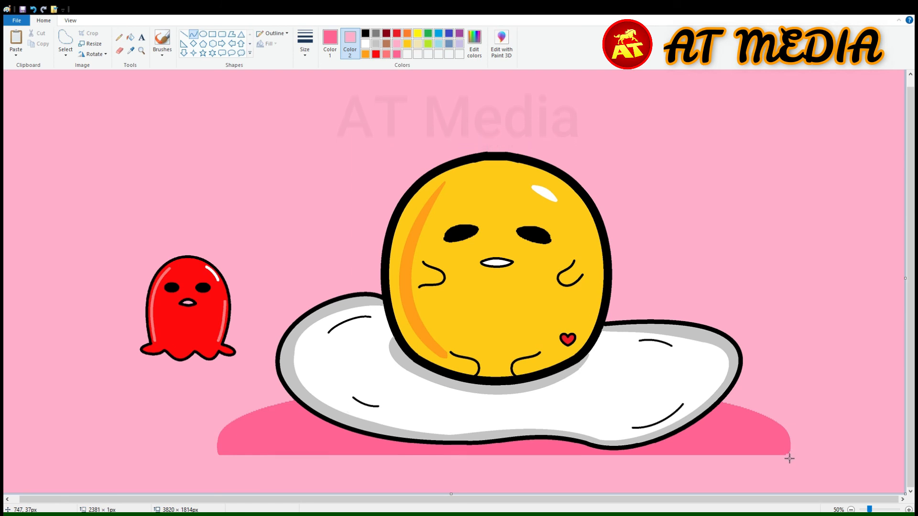
{"action": "left_click", "coordinate": [131, 38]}
{"action": "left_click", "coordinate": [383, 466]}
{"action": "left_click", "coordinate": [119, 51]}
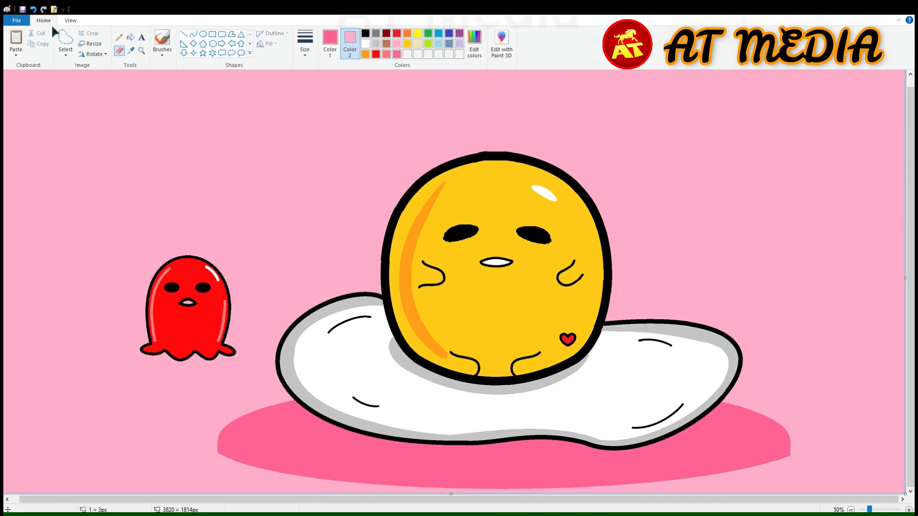
Draw a flat ellipse about 699 × 129 px above the red companion with darker pink outline and fill
{"action": "left_click_drag", "start_coordinate": [151, 164], "coordinate": [316, 193]}
{"action": "left_click", "coordinate": [397, 54]}
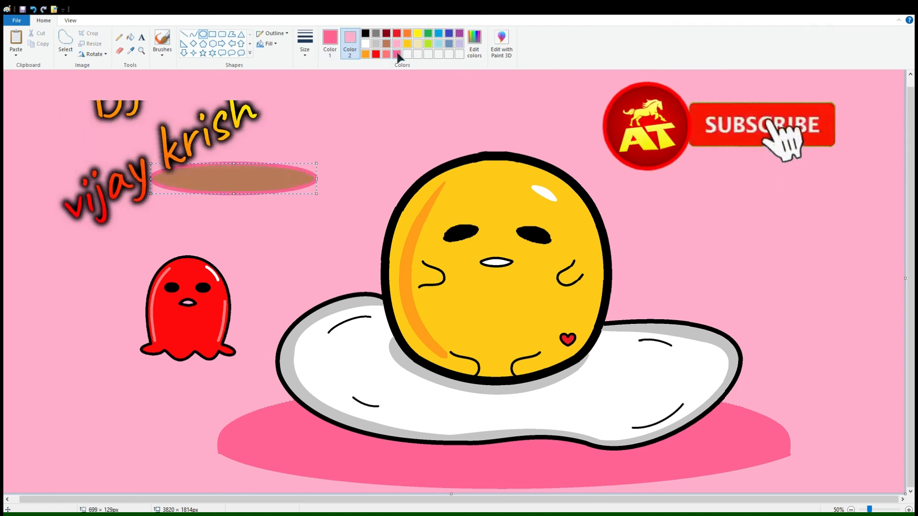
{"action": "left_click_drag", "start_coordinate": [122, 290], "coordinate": [125, 293]}
{"action": "left_click_drag", "start_coordinate": [188, 311], "coordinate": [215, 145]}
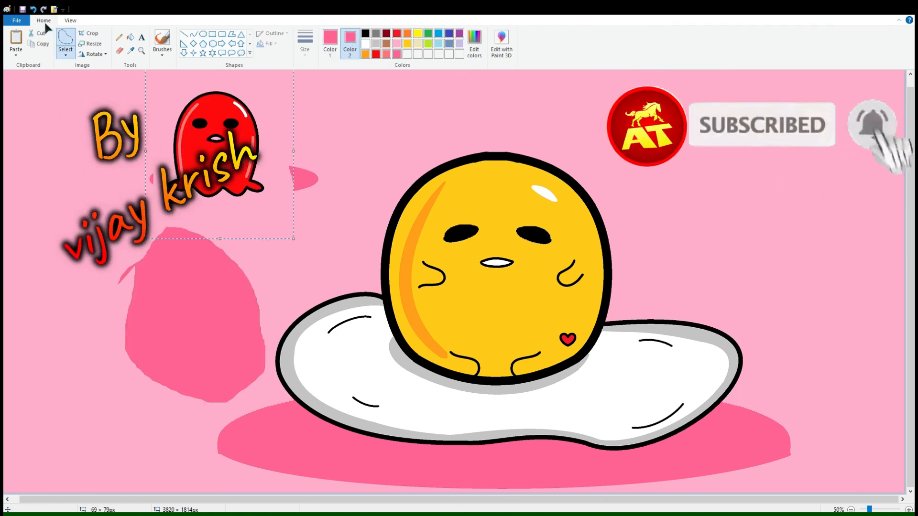
{"action": "left_click", "coordinate": [33, 9]}
With rose pink as Color 2, move the red companion onto the small darker pink ellipse and place both lower, beside the egg
{"action": "left_click_drag", "start_coordinate": [229, 409], "coordinate": [139, 238]}
{"action": "mouse_move", "coordinate": [175, 324]}
{"action": "left_mouse_down"}
{"action": "mouse_move", "coordinate": [245, 117]}
{"action": "mouse_move", "coordinate": [222, 145]}
{"action": "left_mouse_up"}
{"action": "left_click_drag", "start_coordinate": [344, 216], "coordinate": [337, 230]}
{"action": "mouse_move", "coordinate": [288, 178]}
{"action": "left_mouse_down"}
{"action": "mouse_move", "coordinate": [213, 387]}
{"action": "mouse_move", "coordinate": [236, 436]}
{"action": "left_mouse_up"}
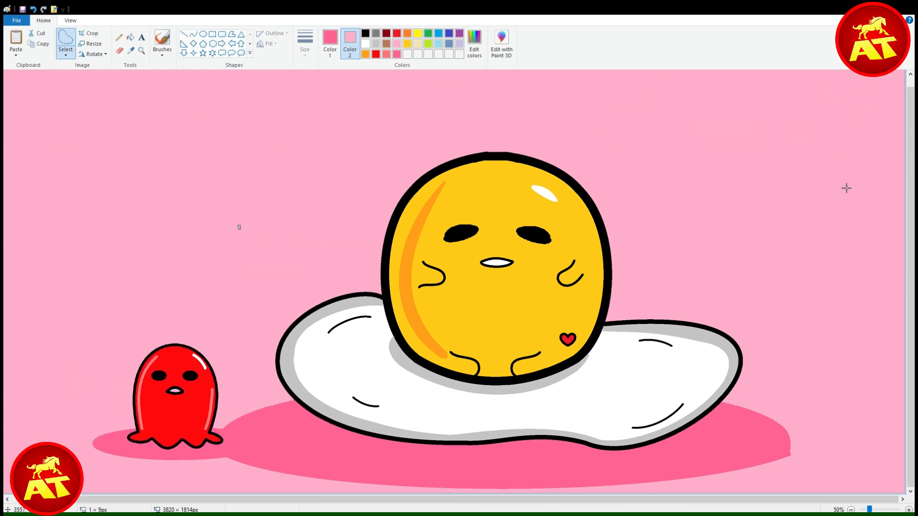